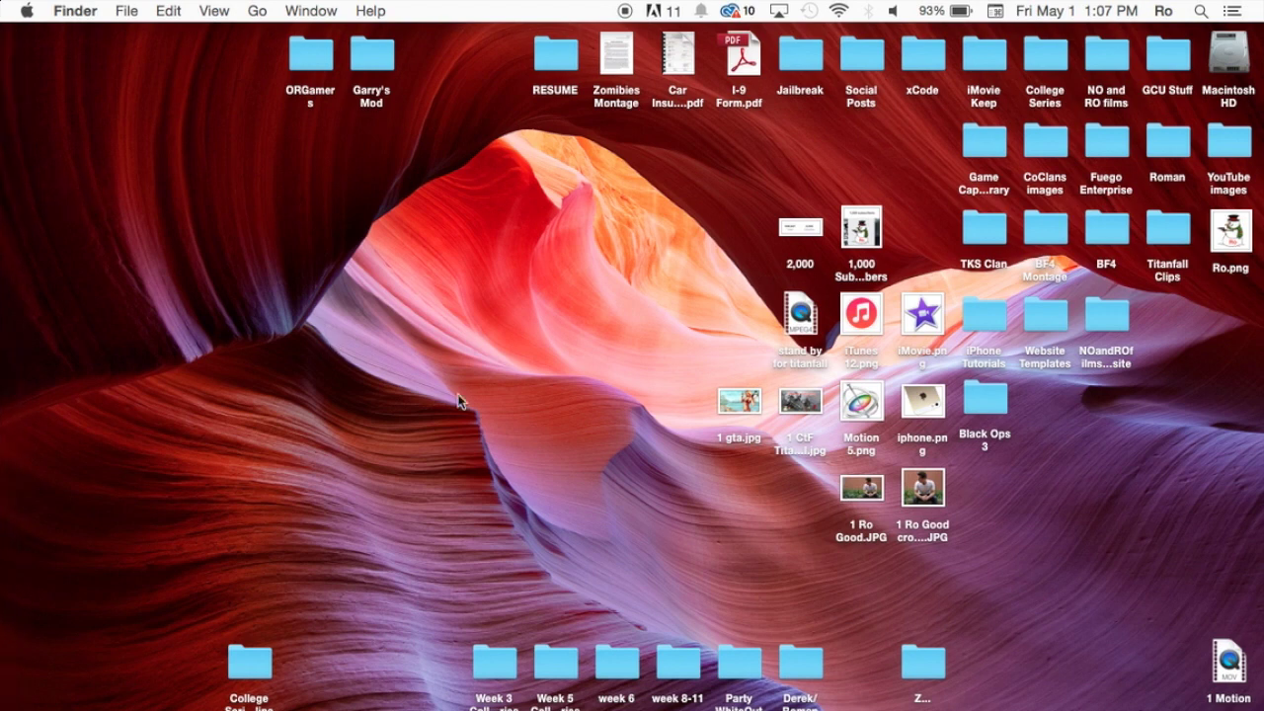
Bring up the Dock at the left edge of the desktop to reach iMovie.
mouse_move(3, 387)
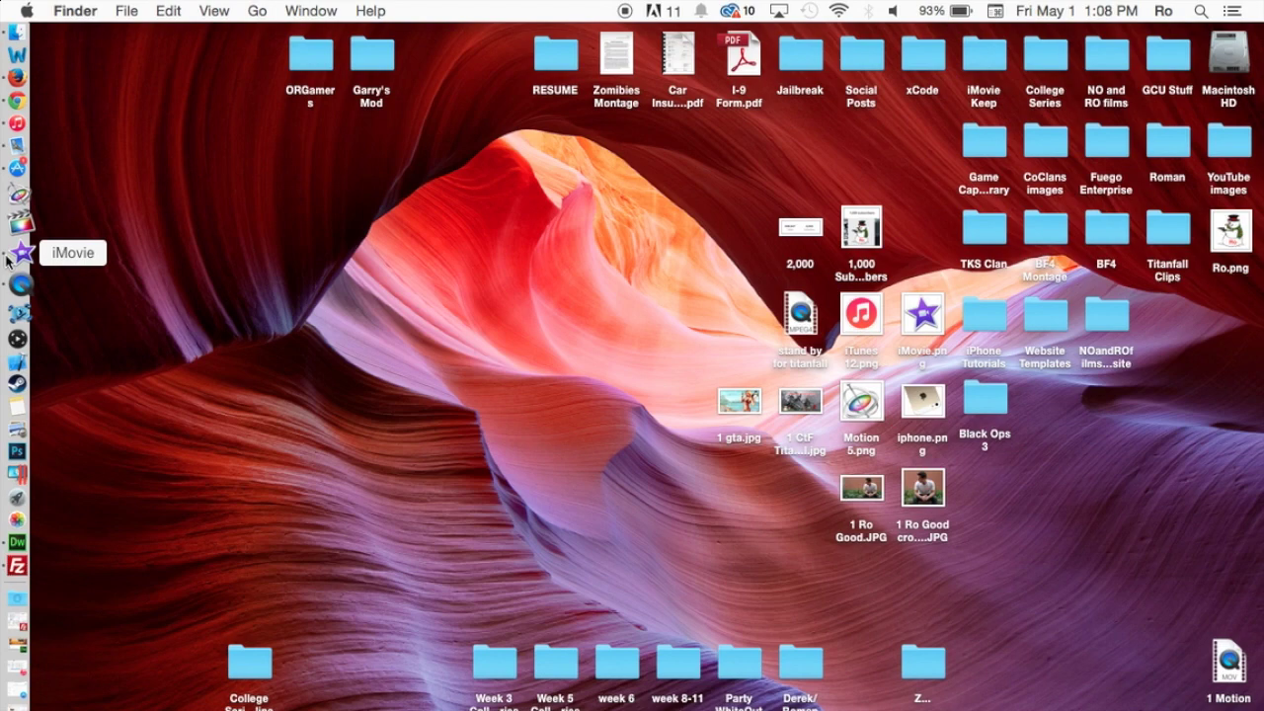
Launch iMovie, open the NOandROfilms project and park the playhead at the timeline's end.
click(9, 258)
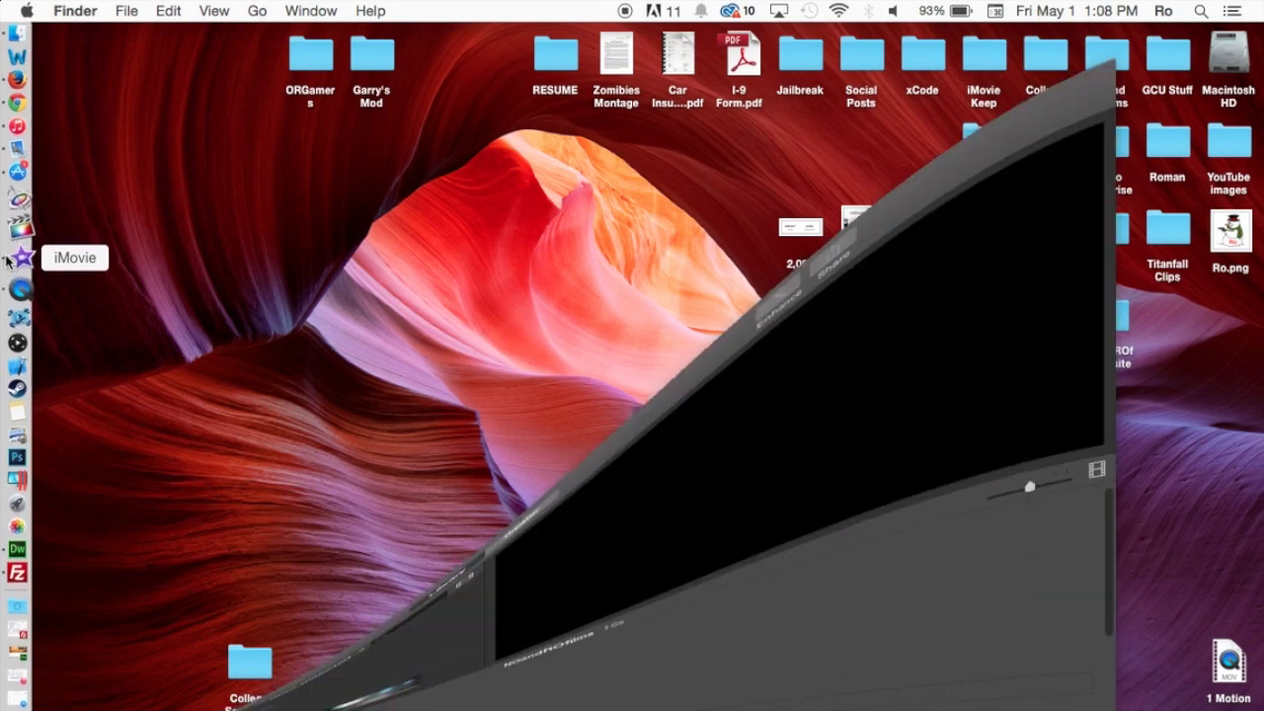
click(89, 258)
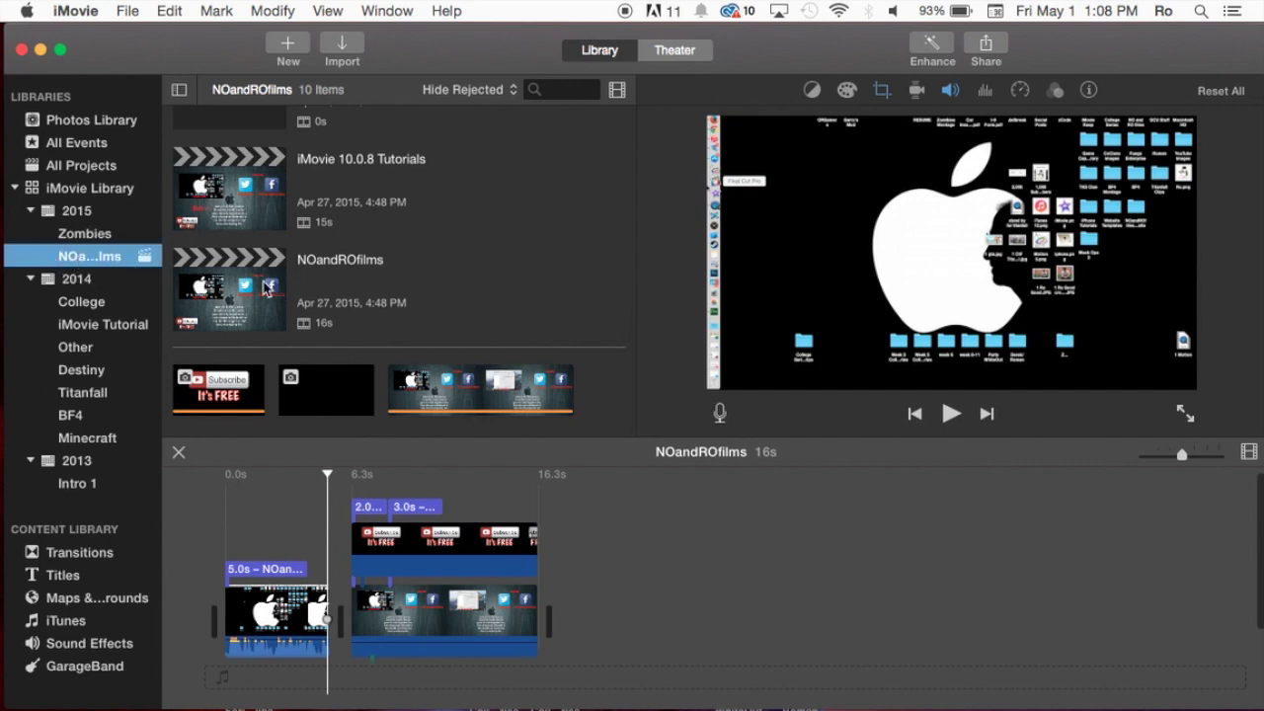
click(223, 288)
click(556, 528)
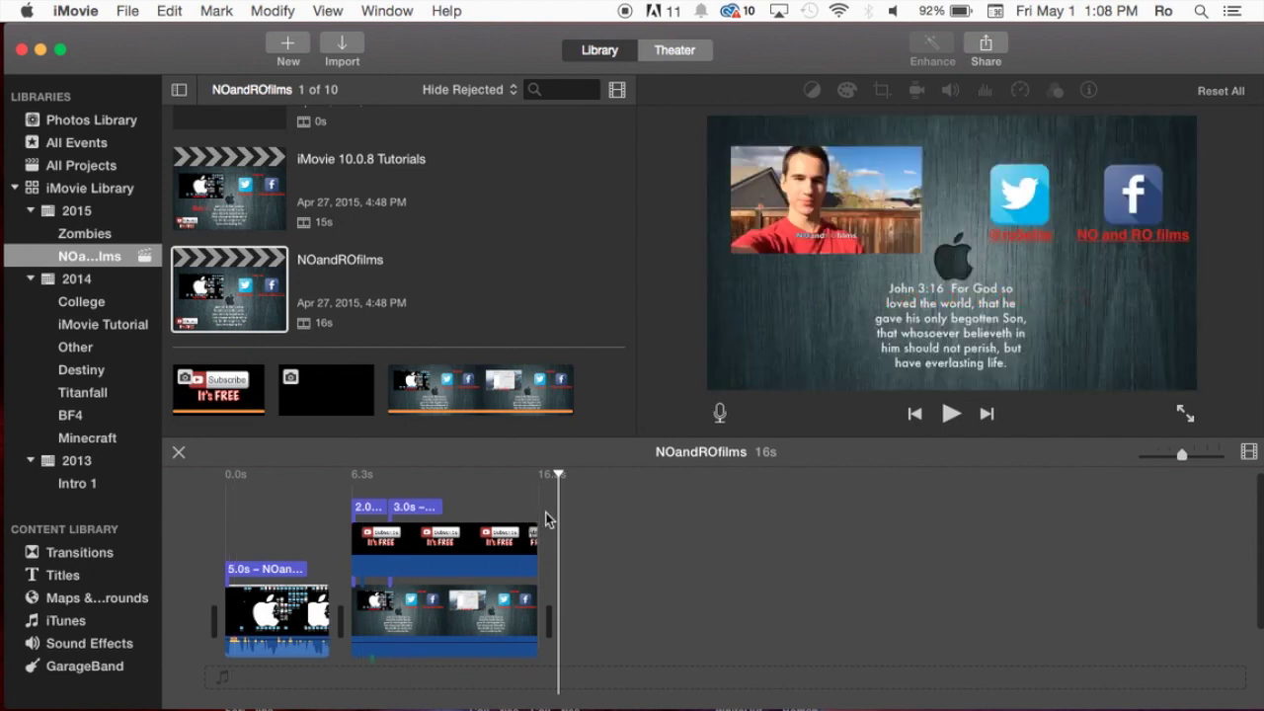
click(333, 541)
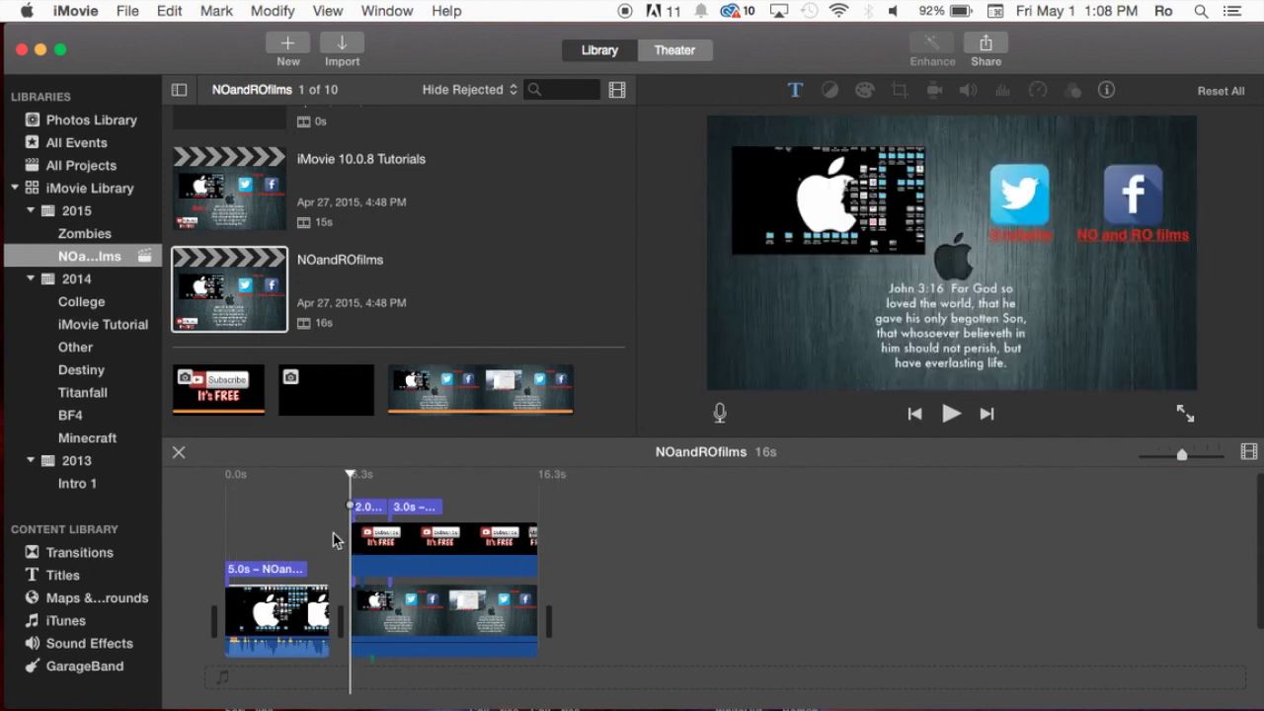
click(602, 544)
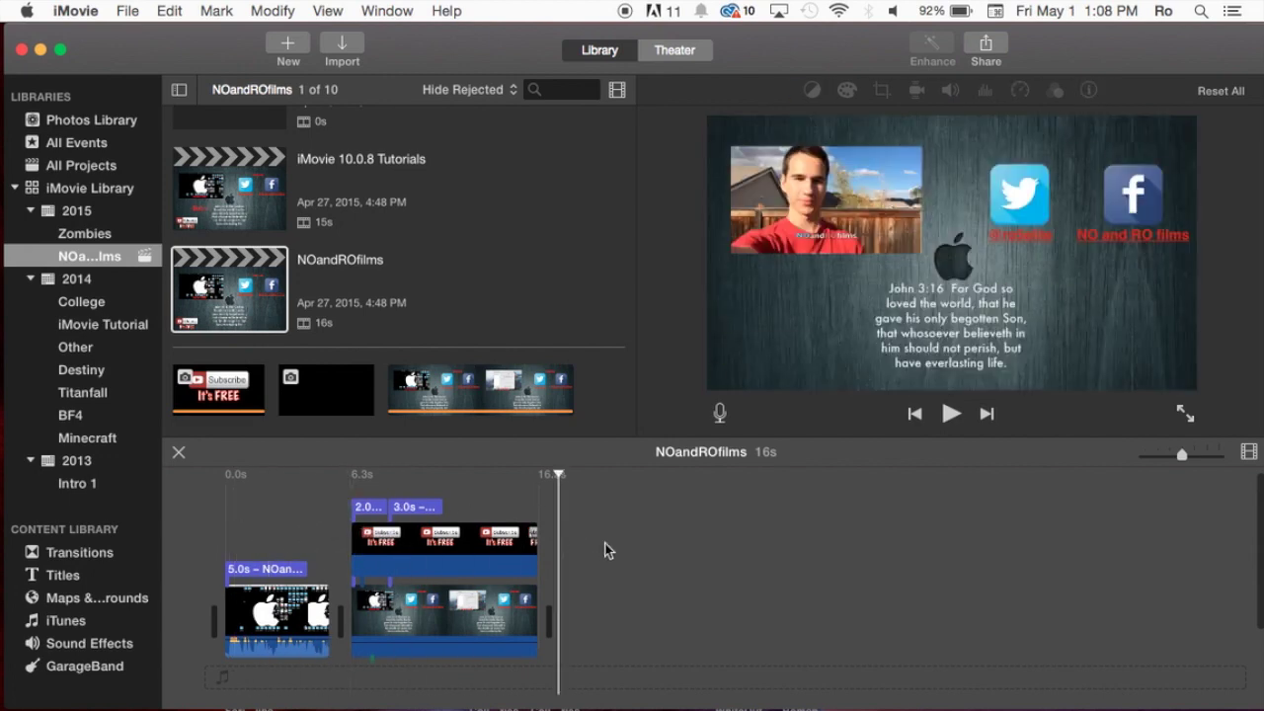
Browse the Share destinations and choose exporting the movie to a File.
click(987, 45)
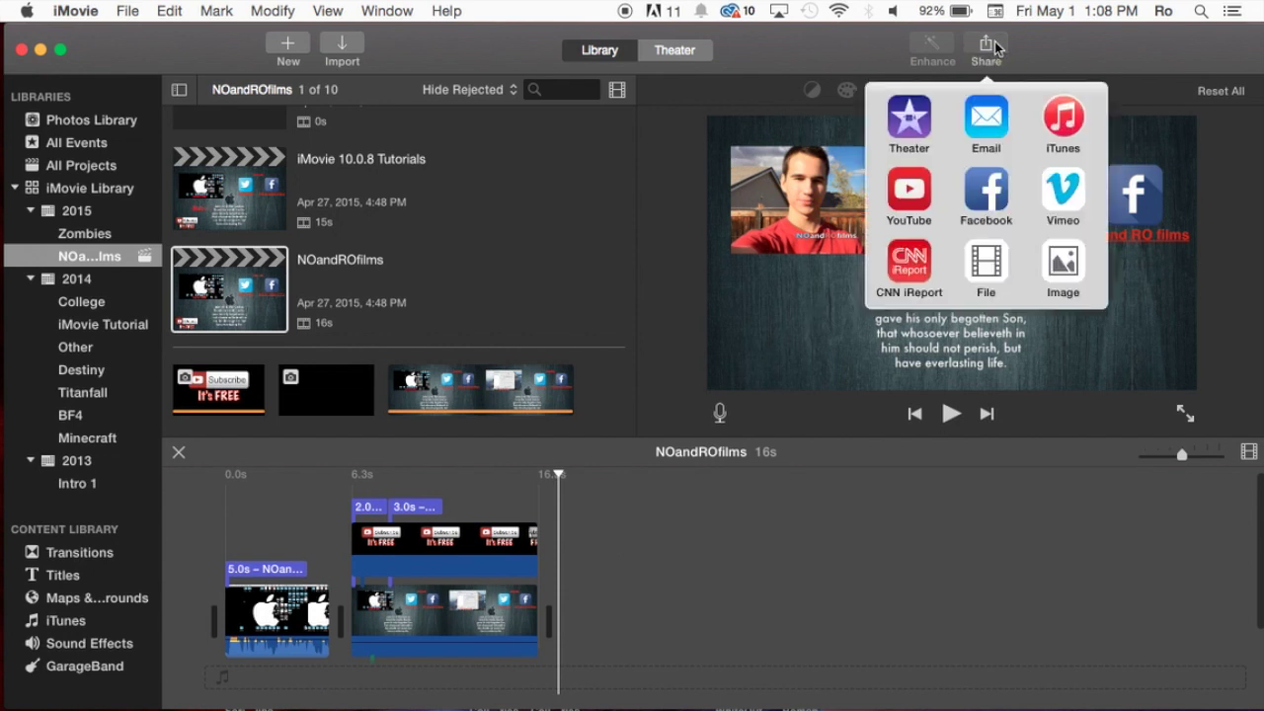
click(912, 201)
click(997, 273)
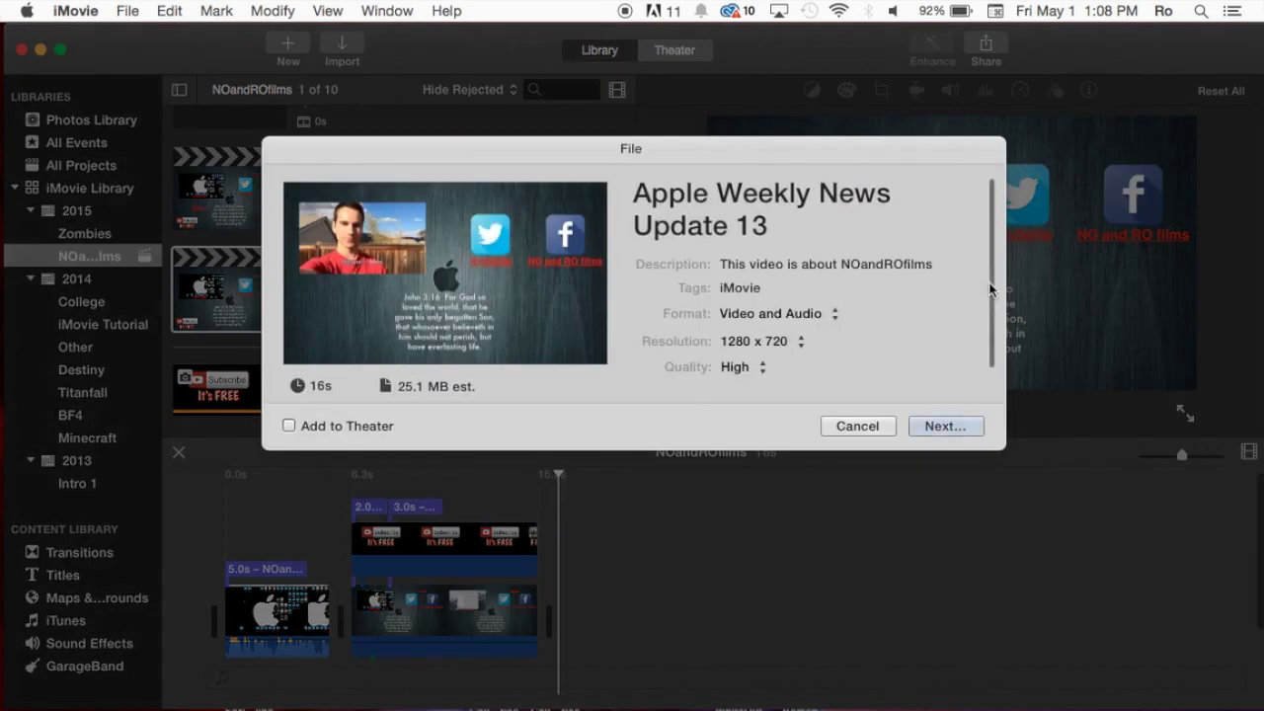
Review the export title, description 'This video is about NOandROfilms' and the iMovie tag, then check Format.
click(775, 209)
click(711, 198)
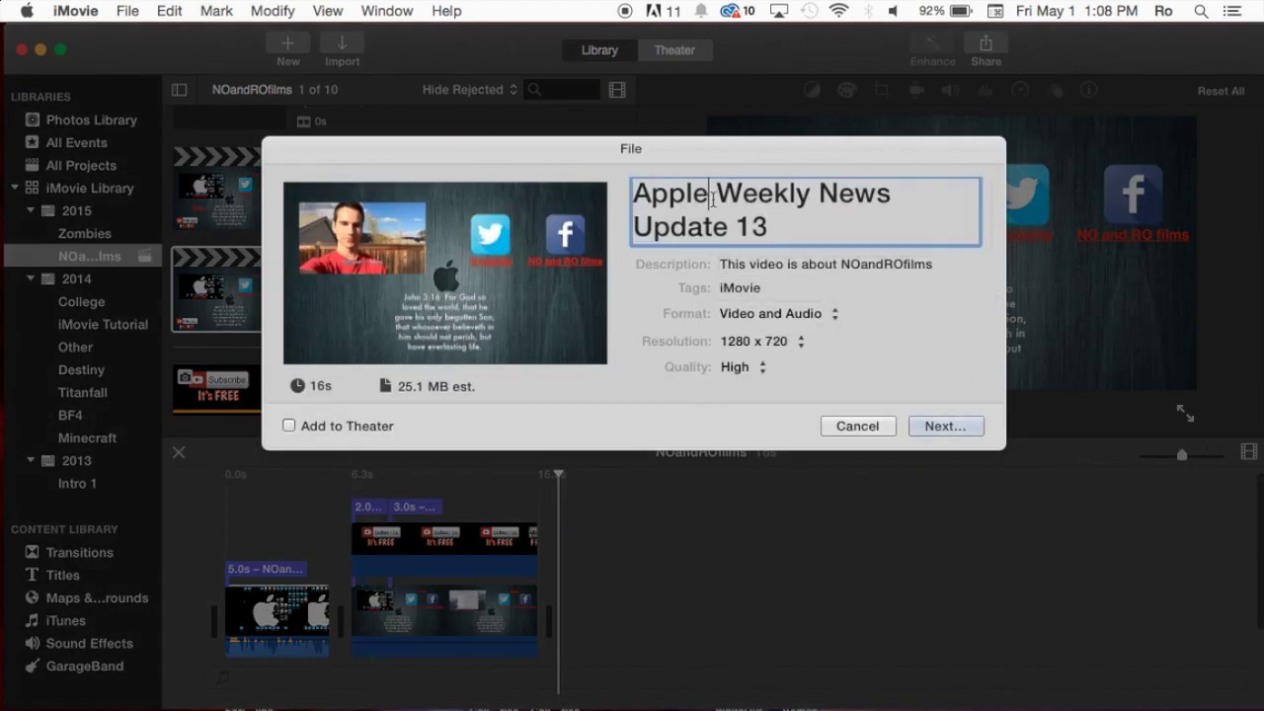
click(787, 261)
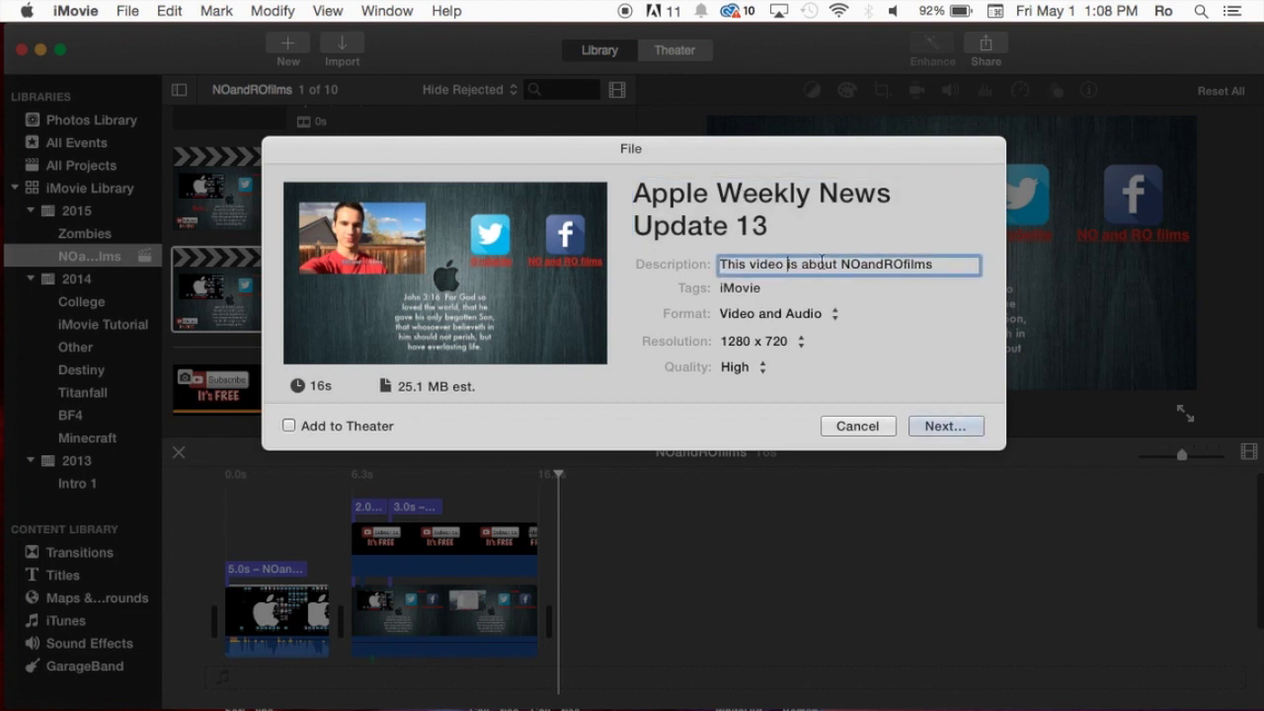
click(750, 289)
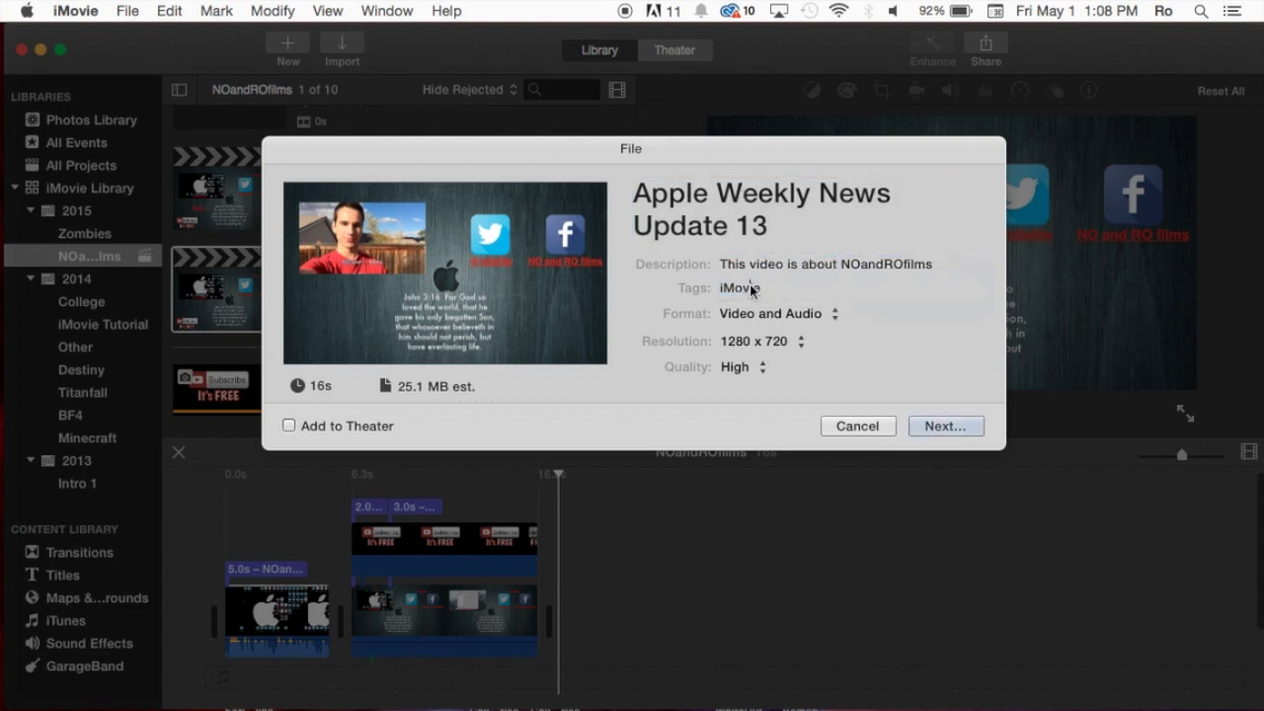
click(759, 314)
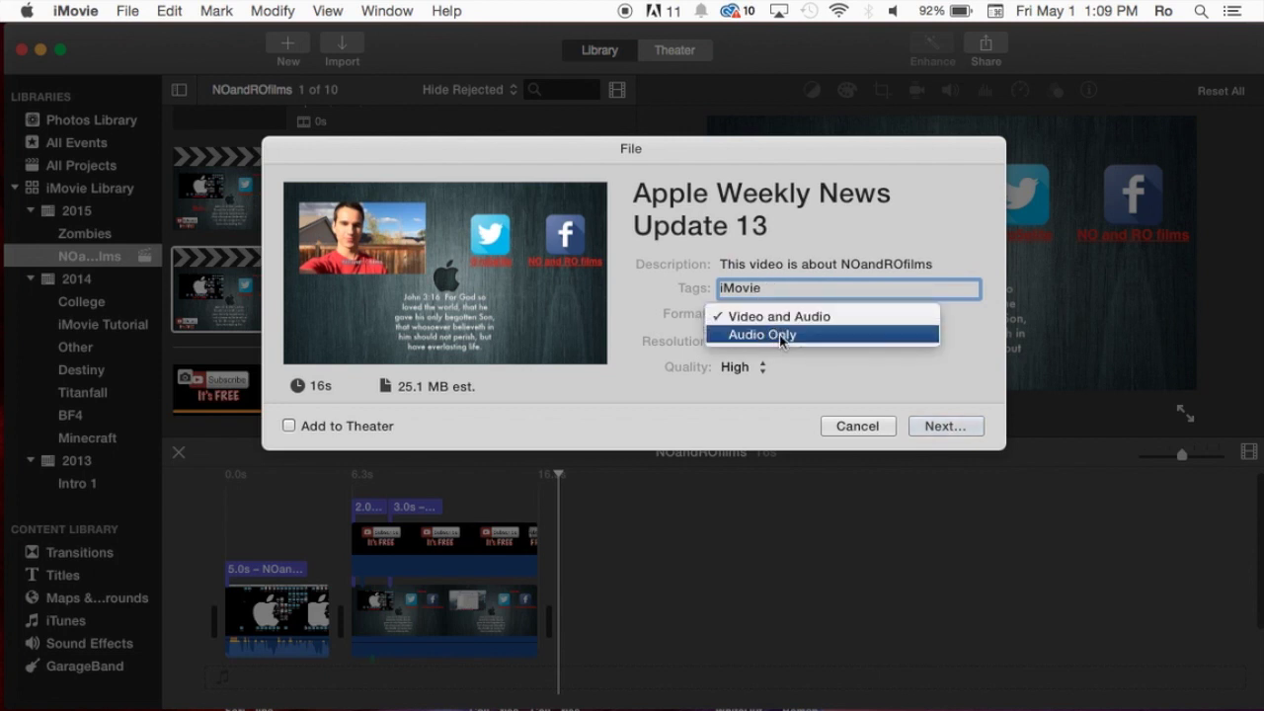
Keep Video and Audio, set 1920 x 1080 resolution and Best (ProRes) quality, estimated at 303 MB.
click(779, 316)
click(787, 346)
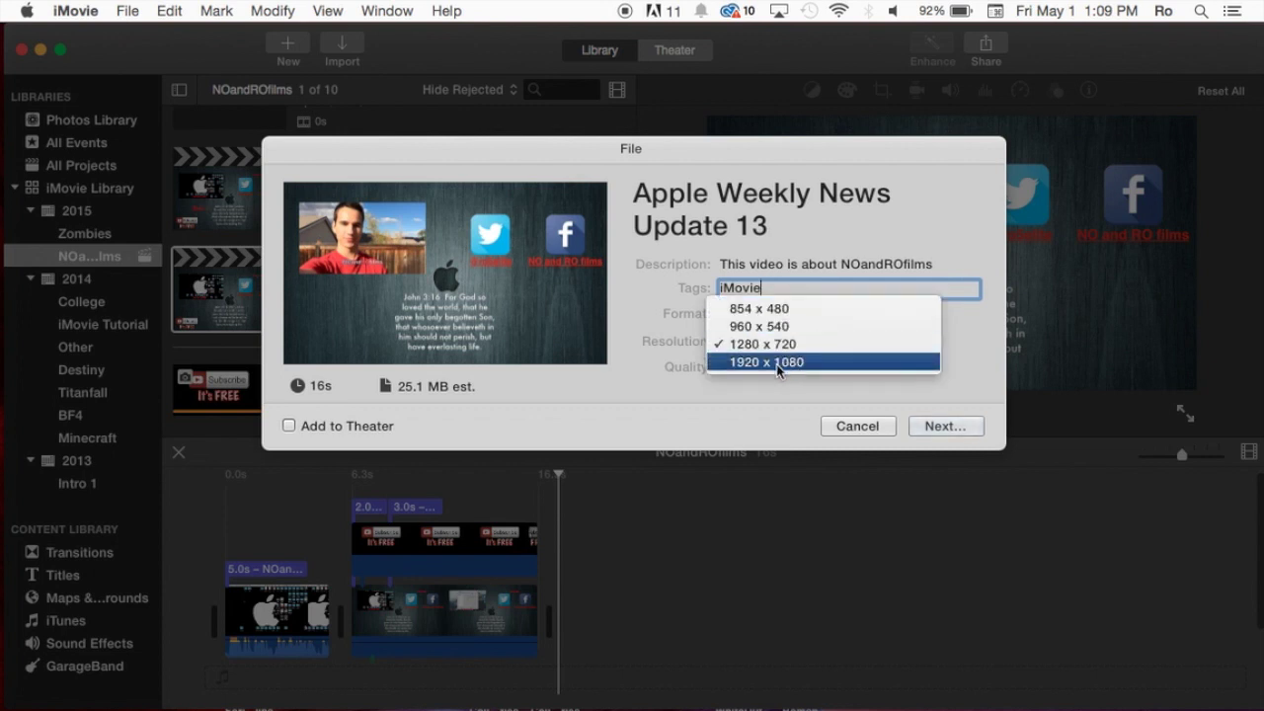
click(788, 362)
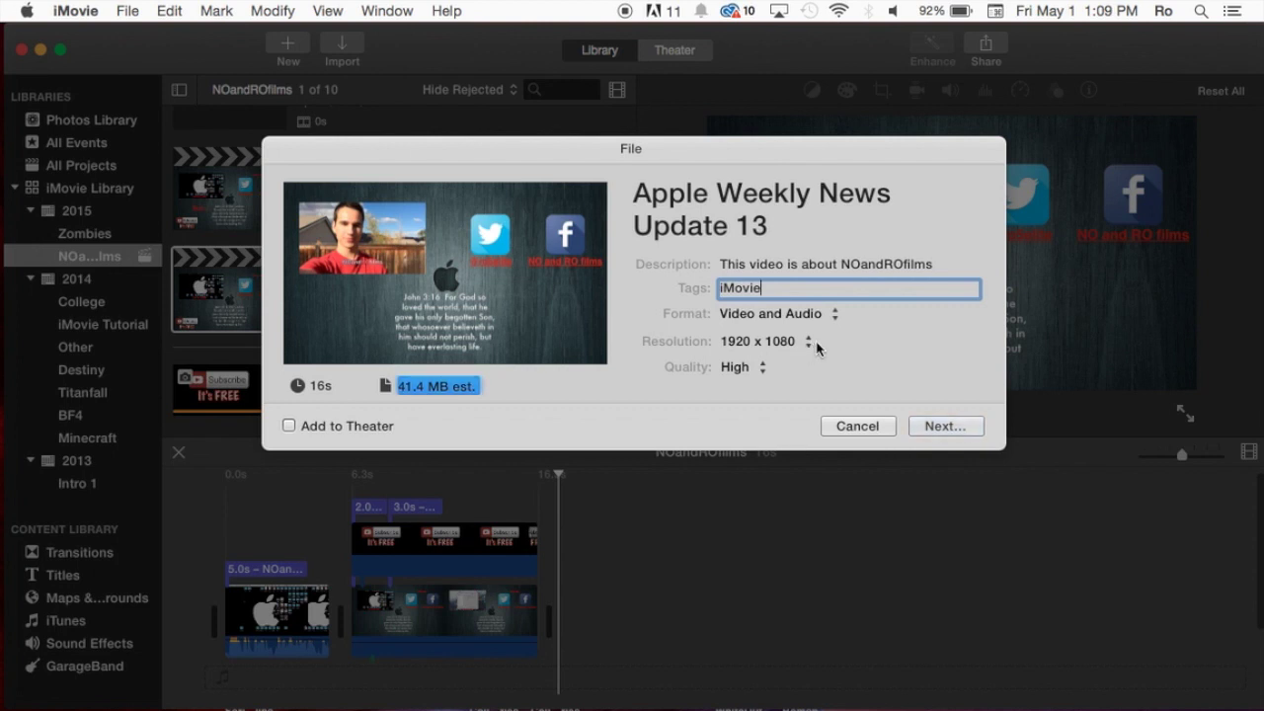
click(758, 369)
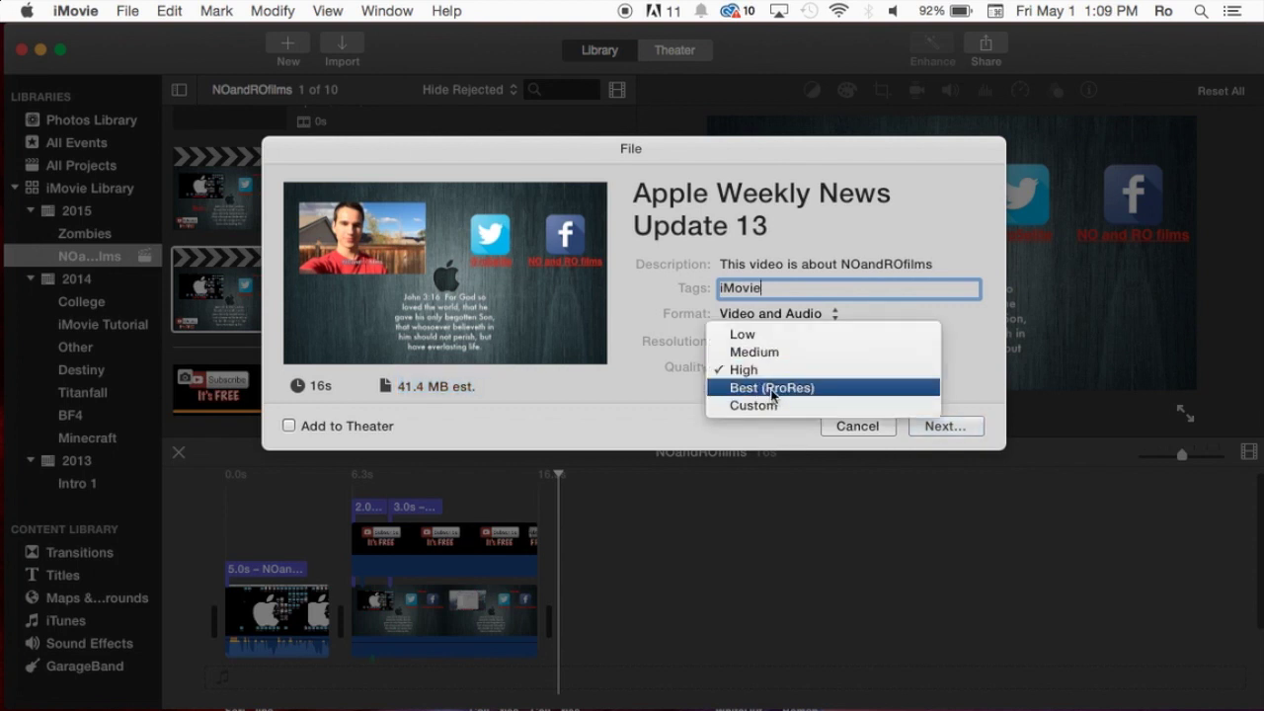
click(671, 391)
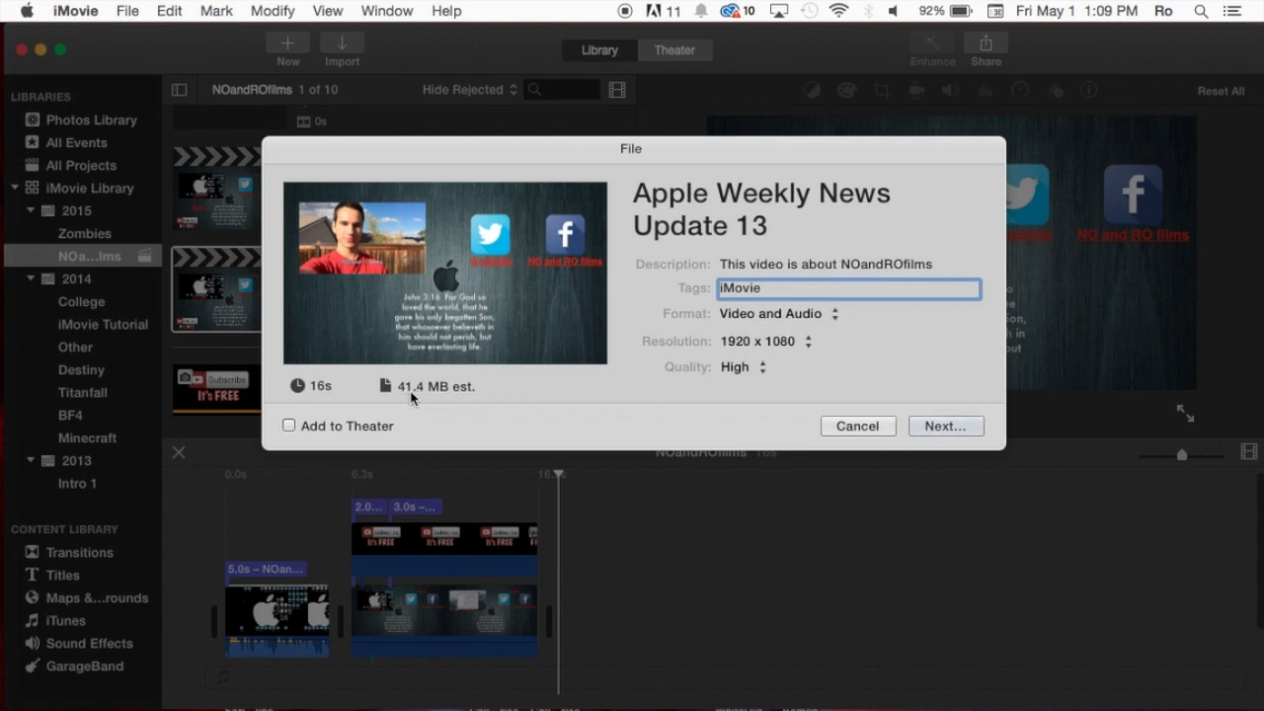
click(747, 369)
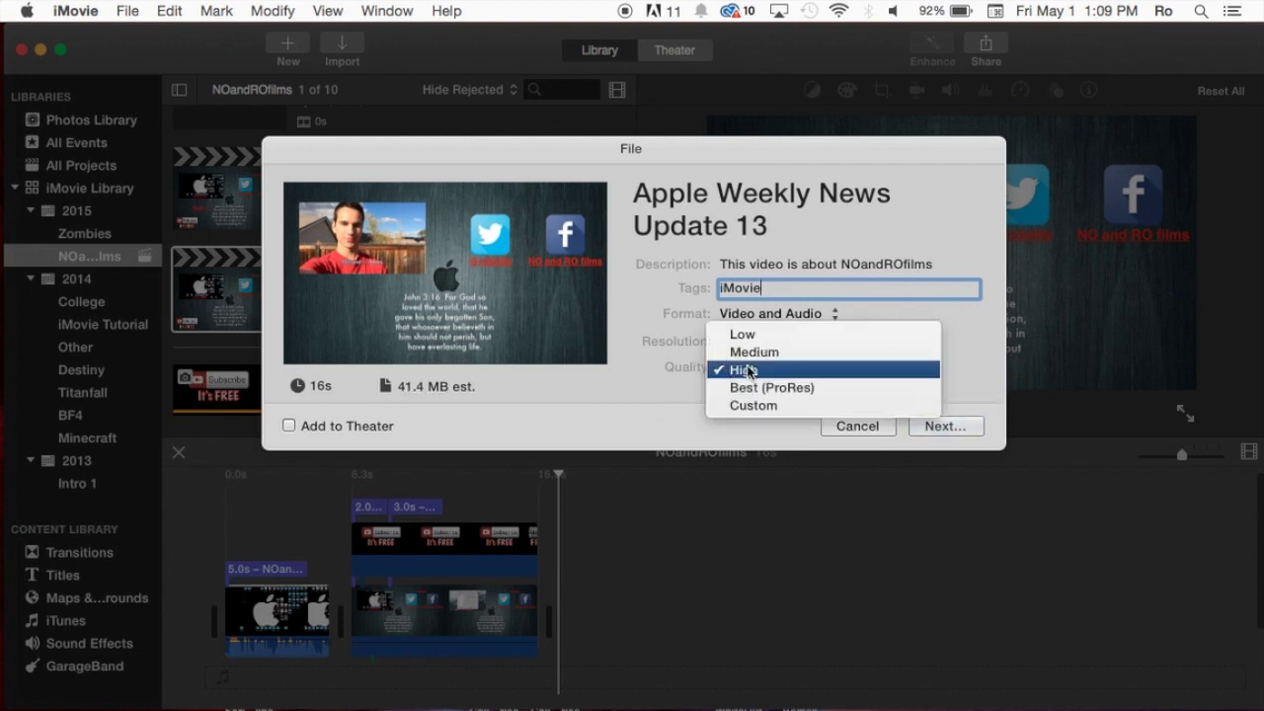
click(756, 388)
drag(480, 401, 402, 400)
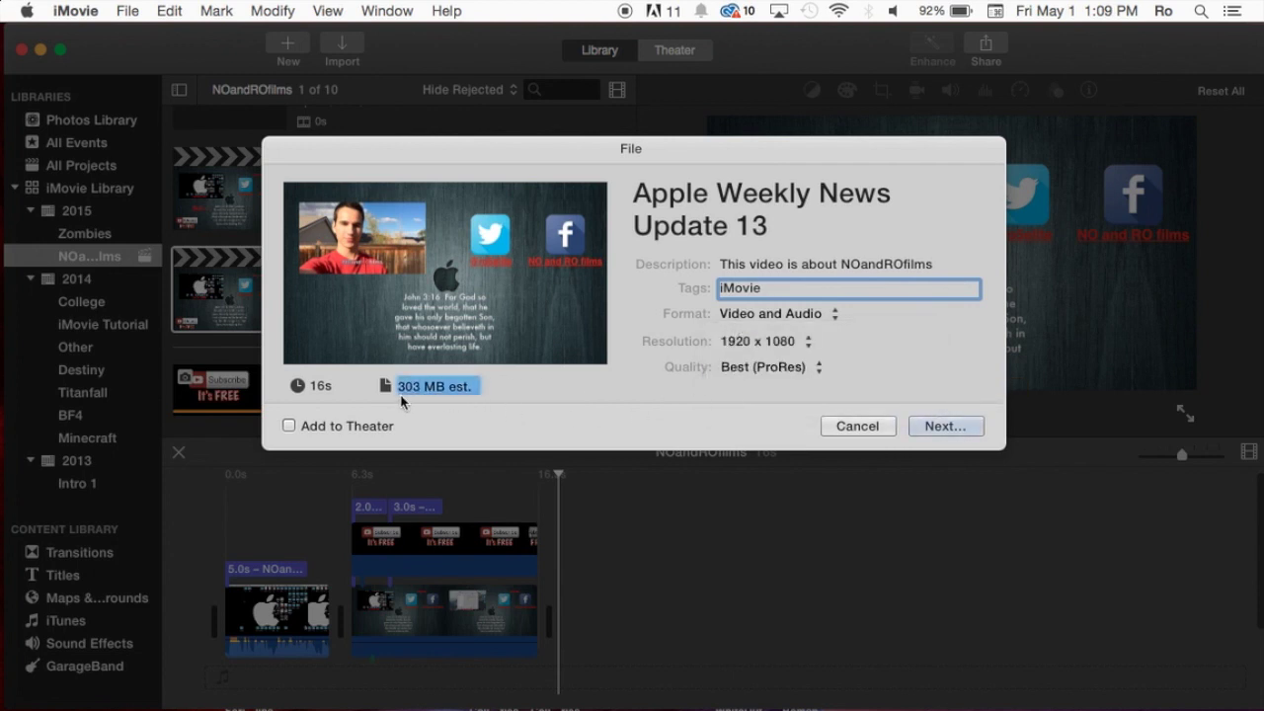
click(431, 395)
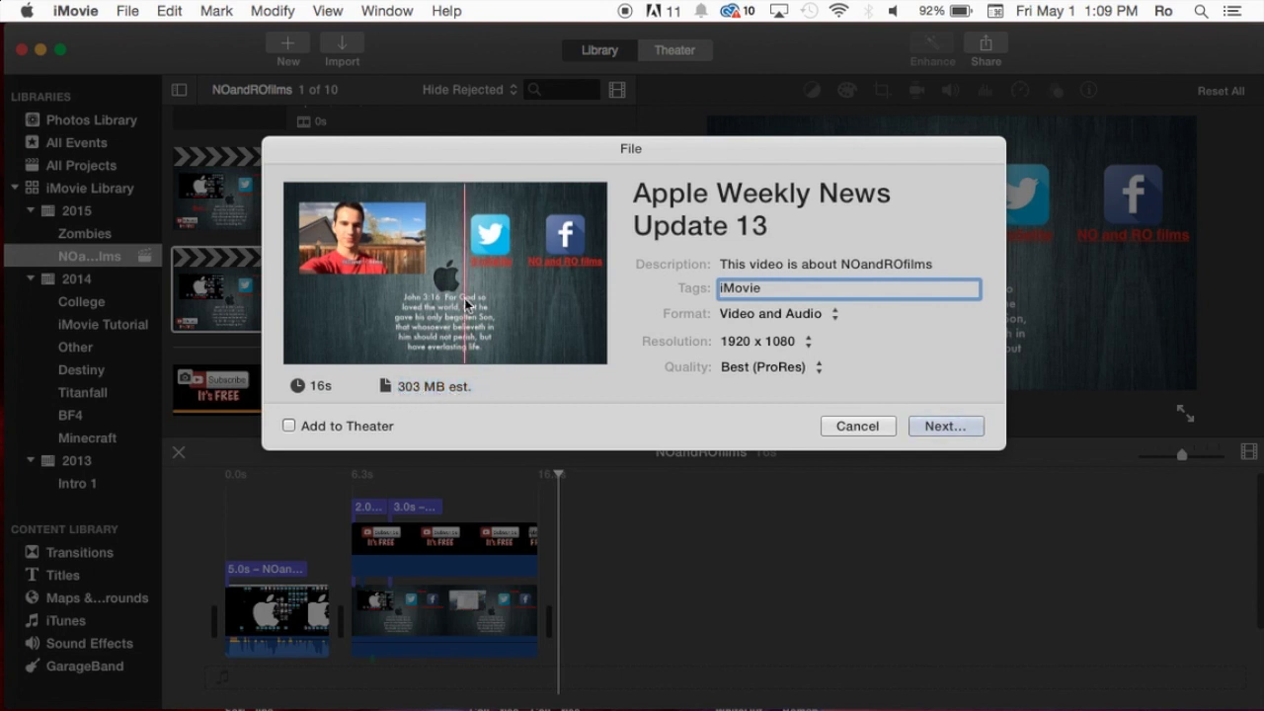
Keep 1920 x 1080 but switch quality back to High, dropping the estimate to 41.4 MB.
click(519, 154)
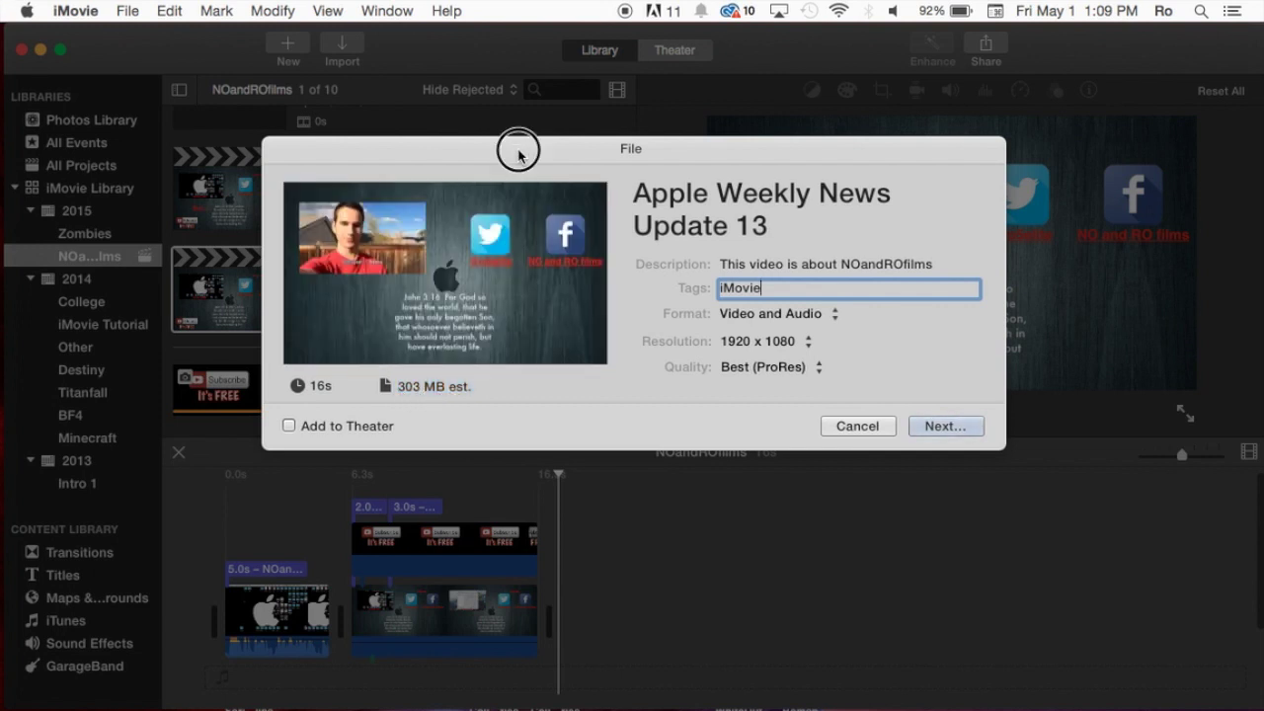
drag(519, 154, 499, 59)
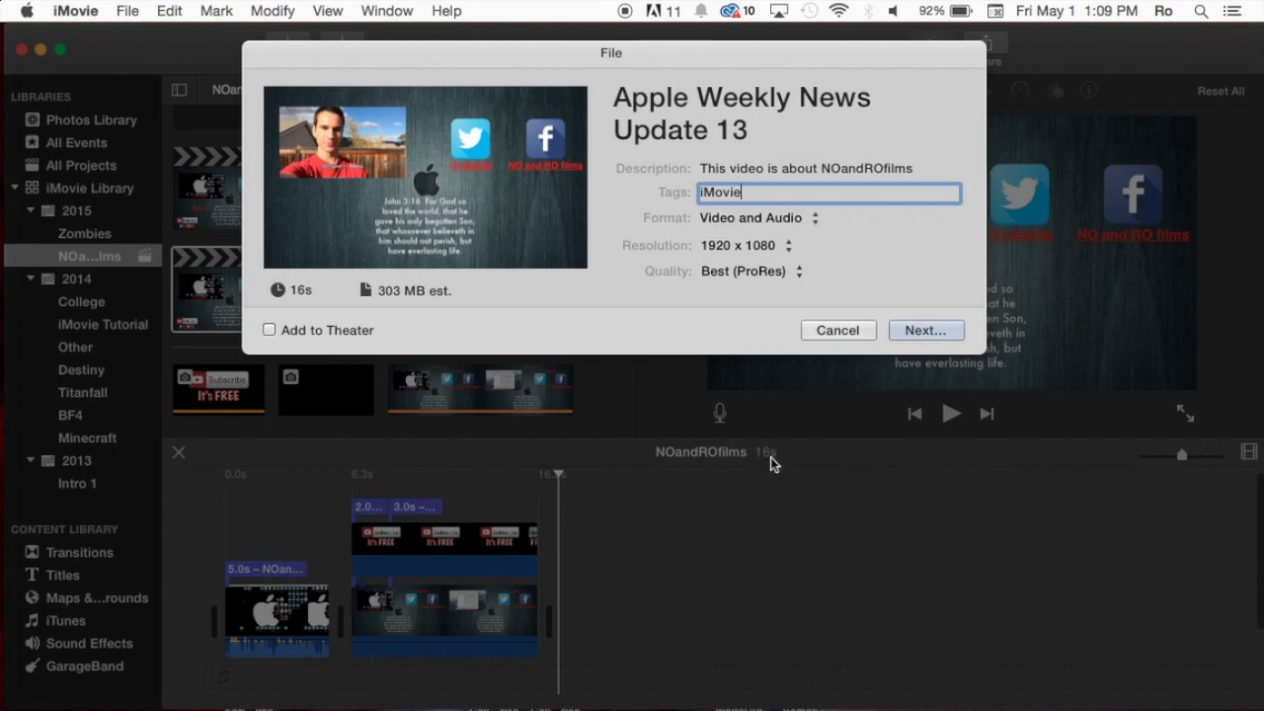
drag(768, 53, 798, 263)
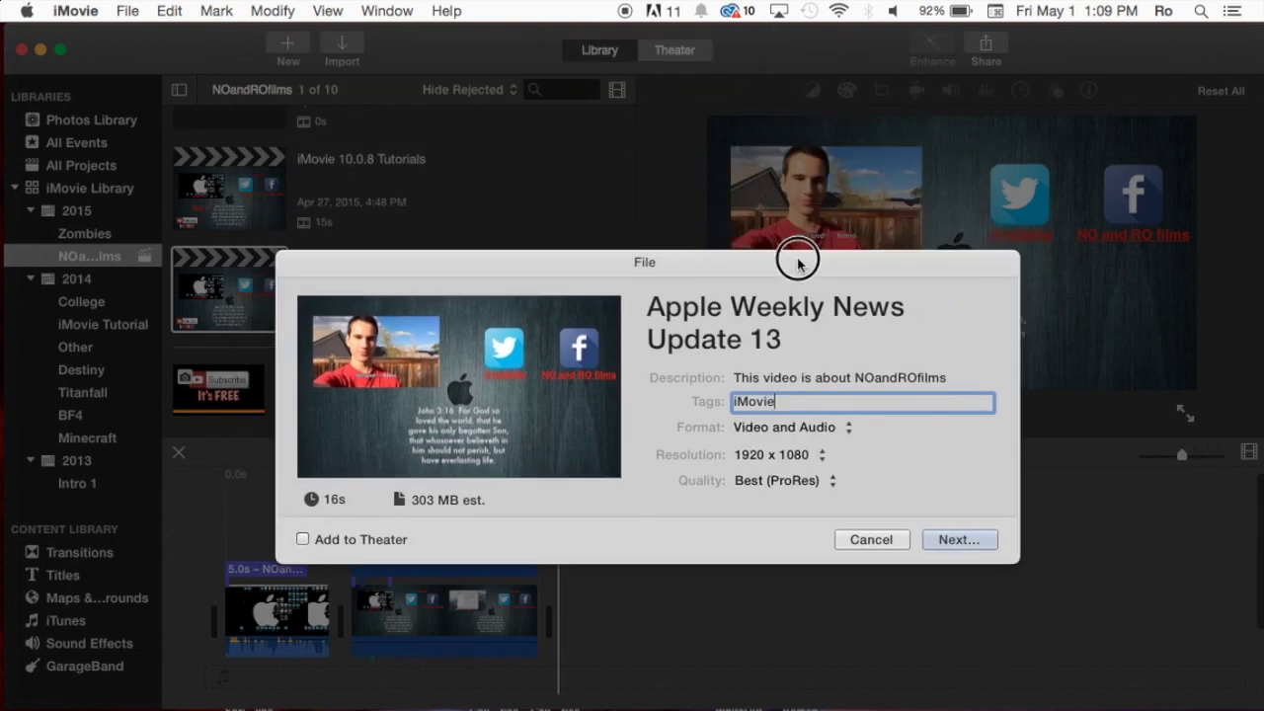
click(803, 457)
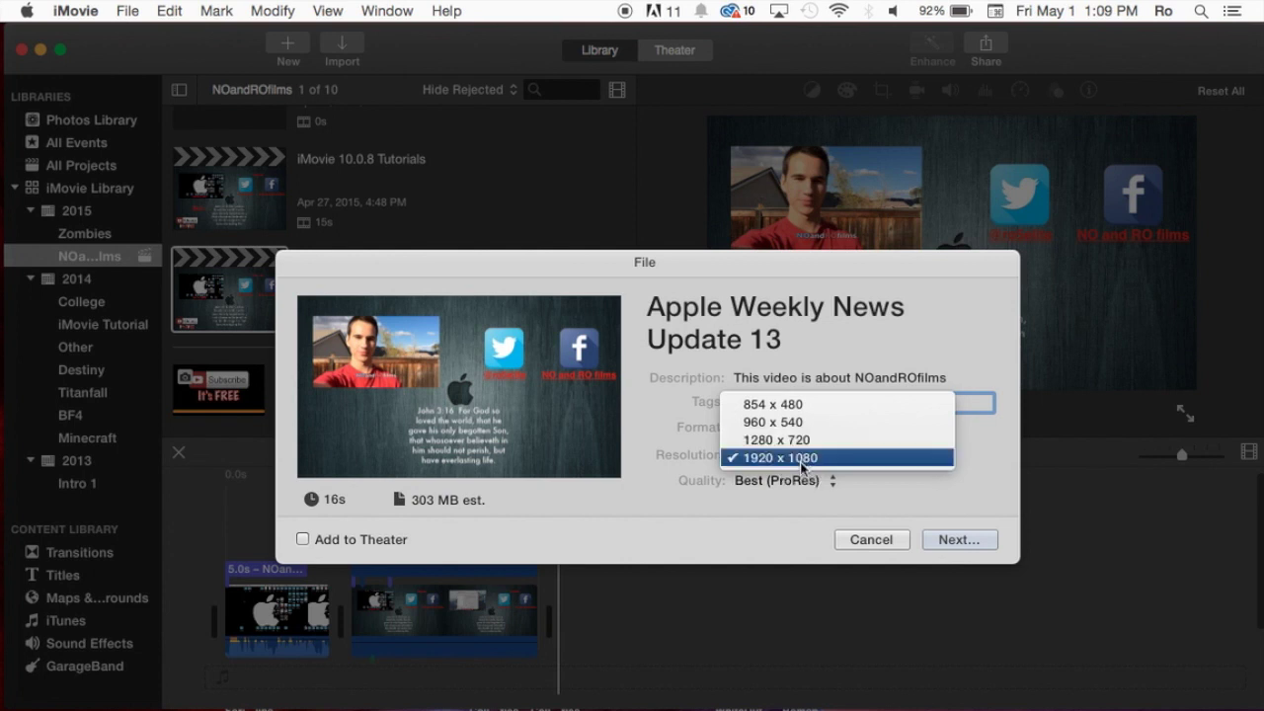
click(805, 457)
click(783, 481)
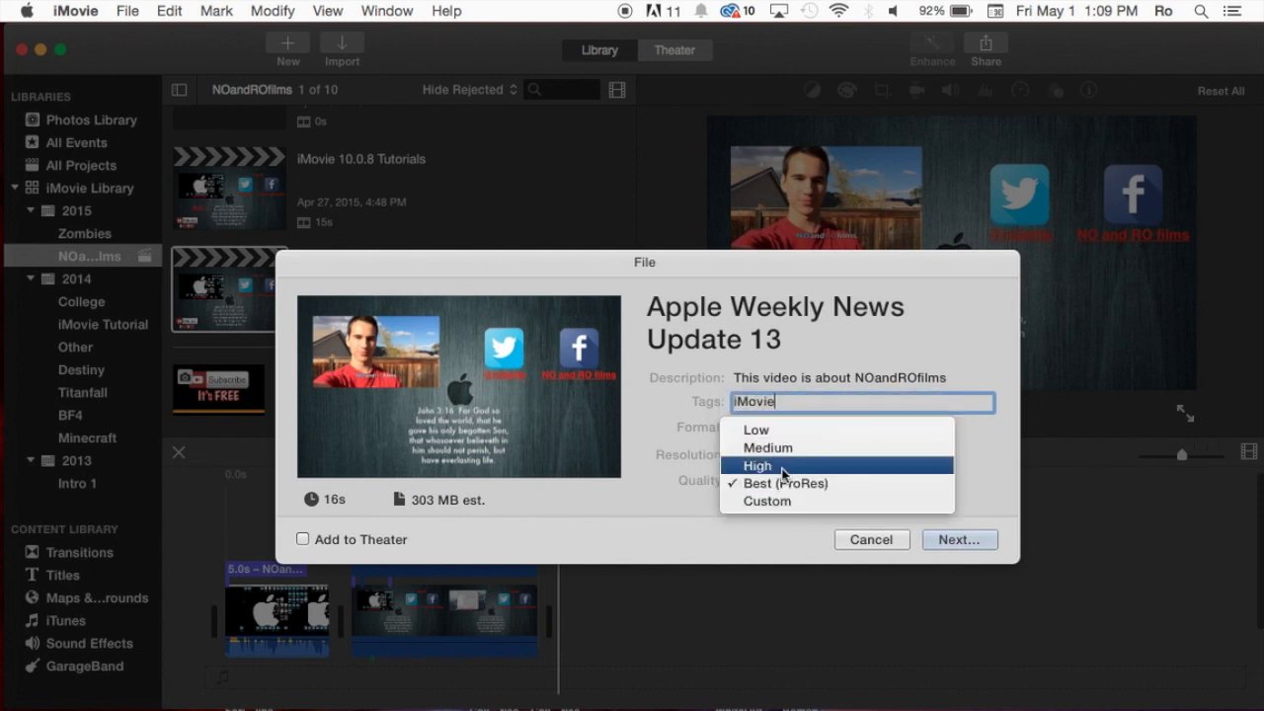
click(781, 466)
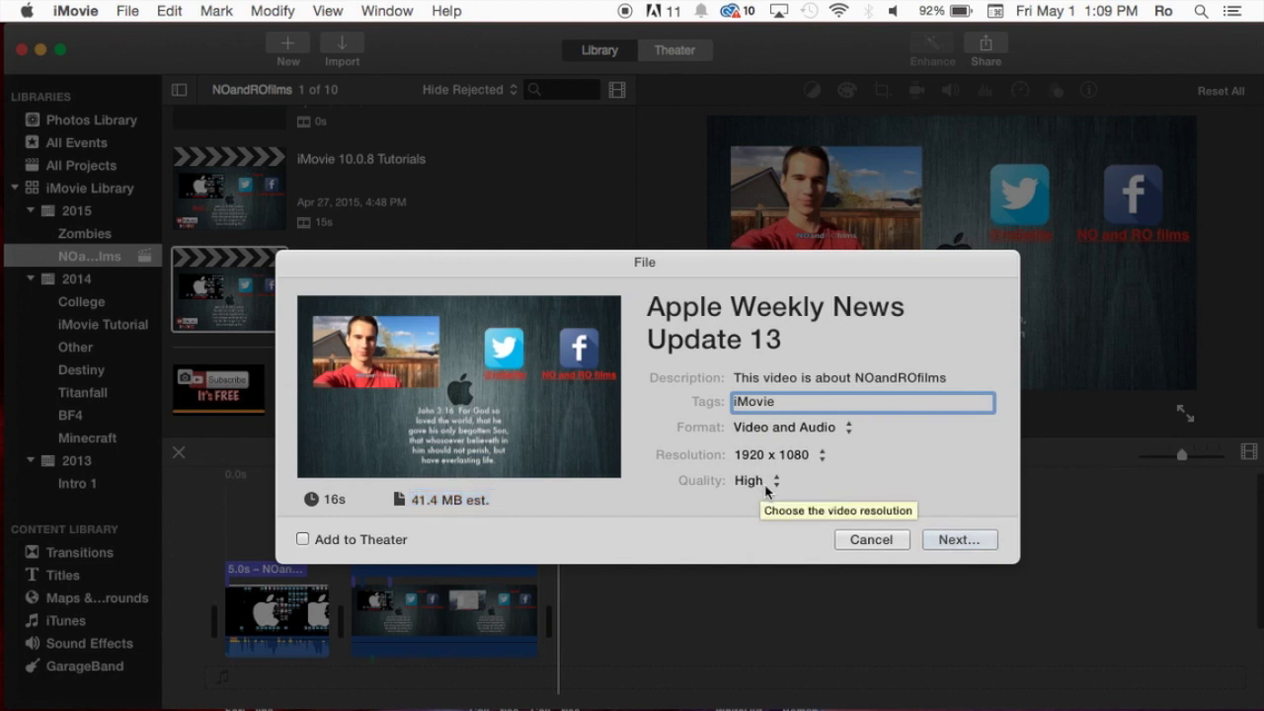
click(766, 486)
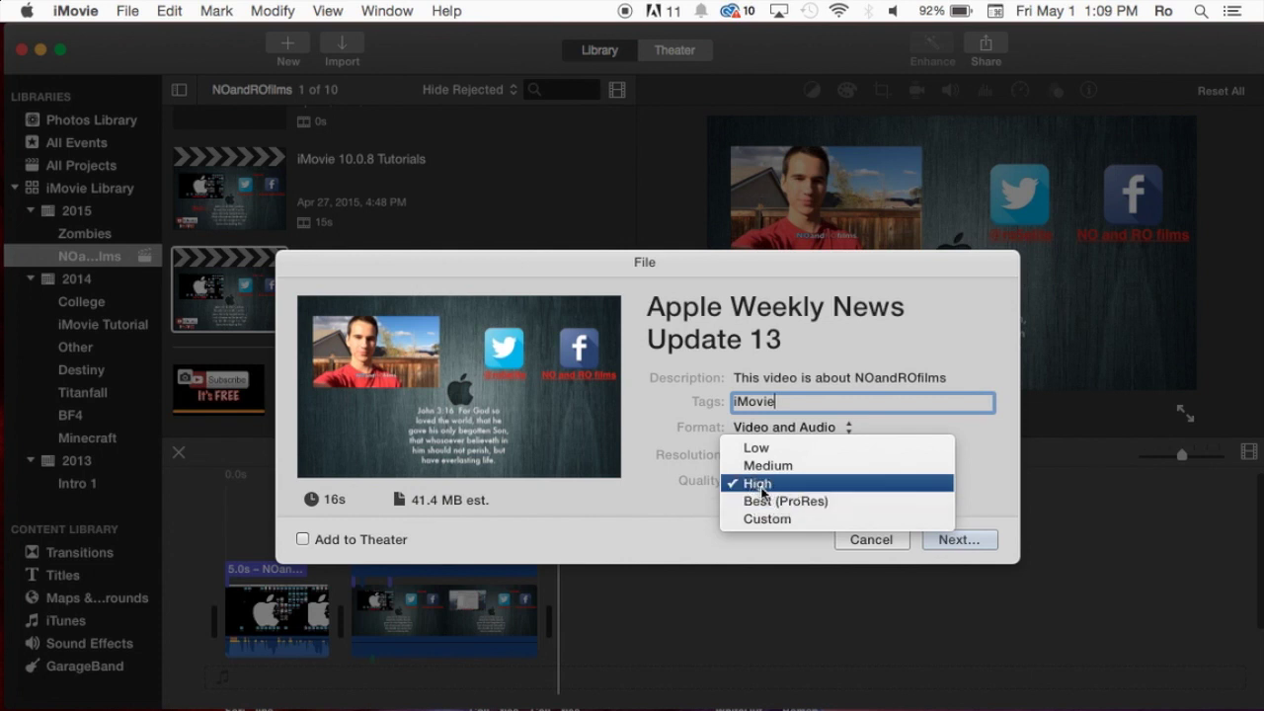
click(759, 483)
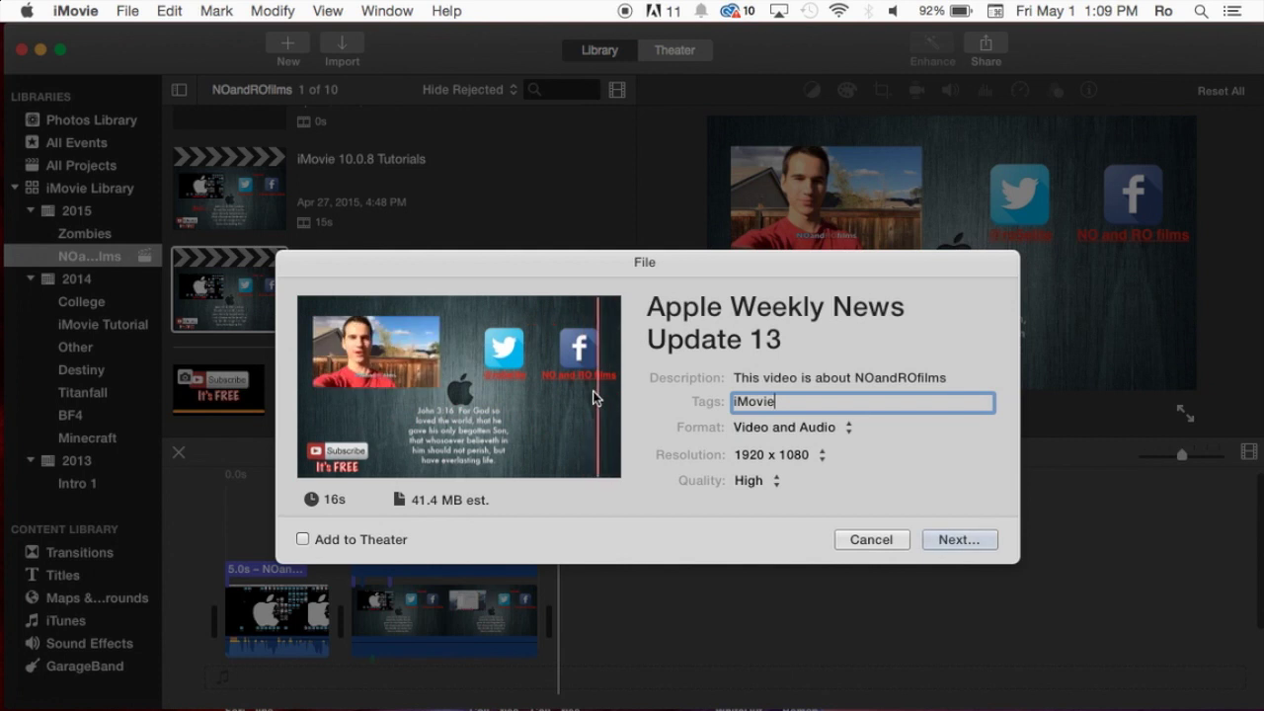
click(505, 532)
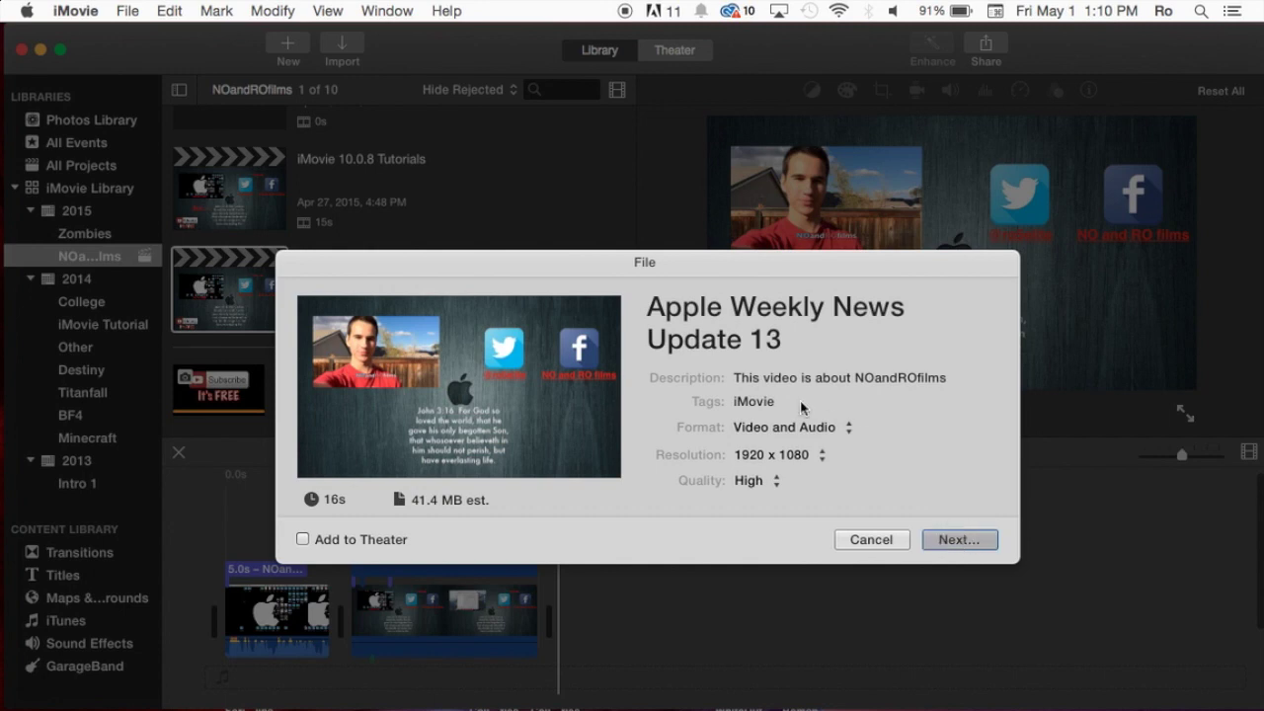
Save the export to the Desktop as 'Test Export' and check its progress.
key(Return)
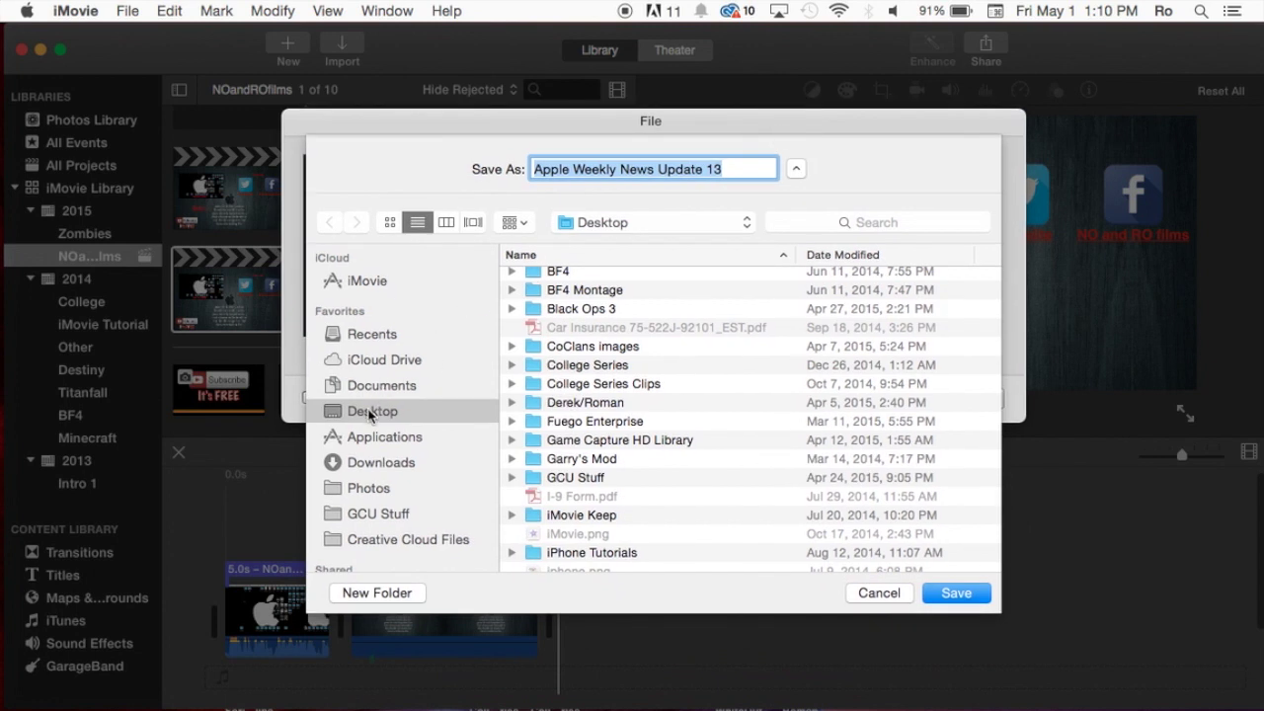
click(733, 167)
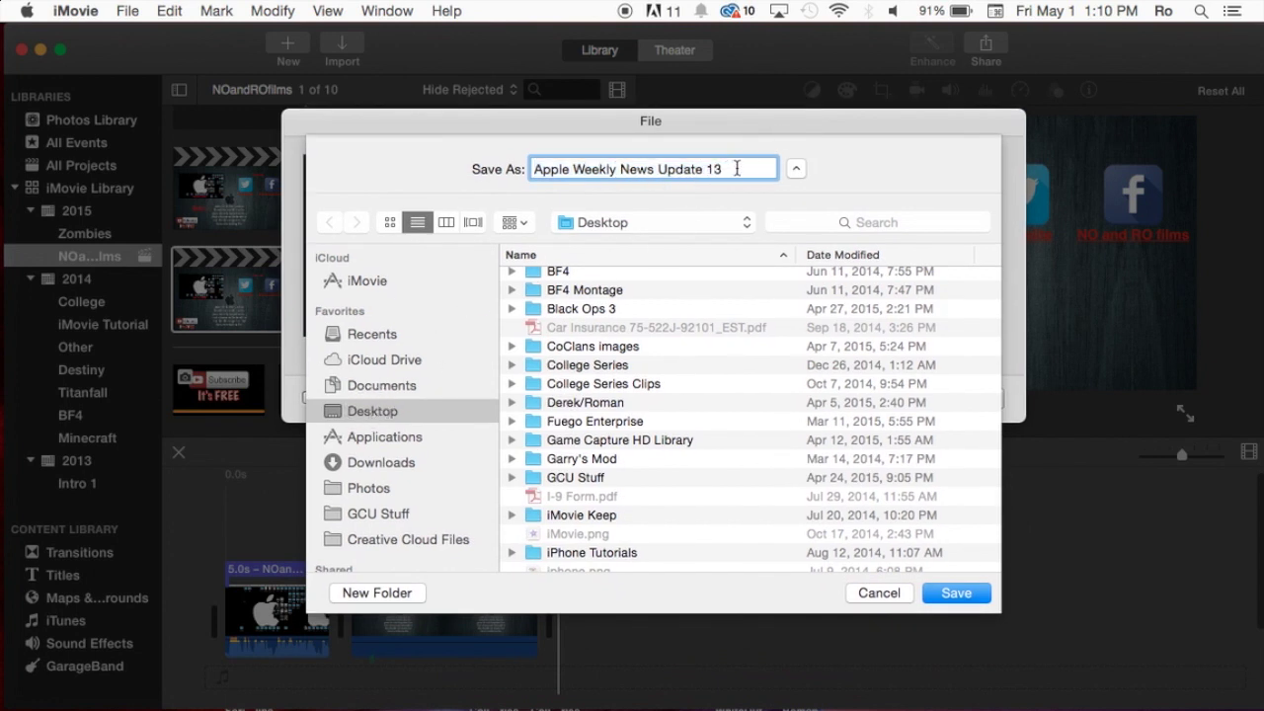
click(742, 168)
click(715, 169)
triple_click(716, 169)
text(Tes)
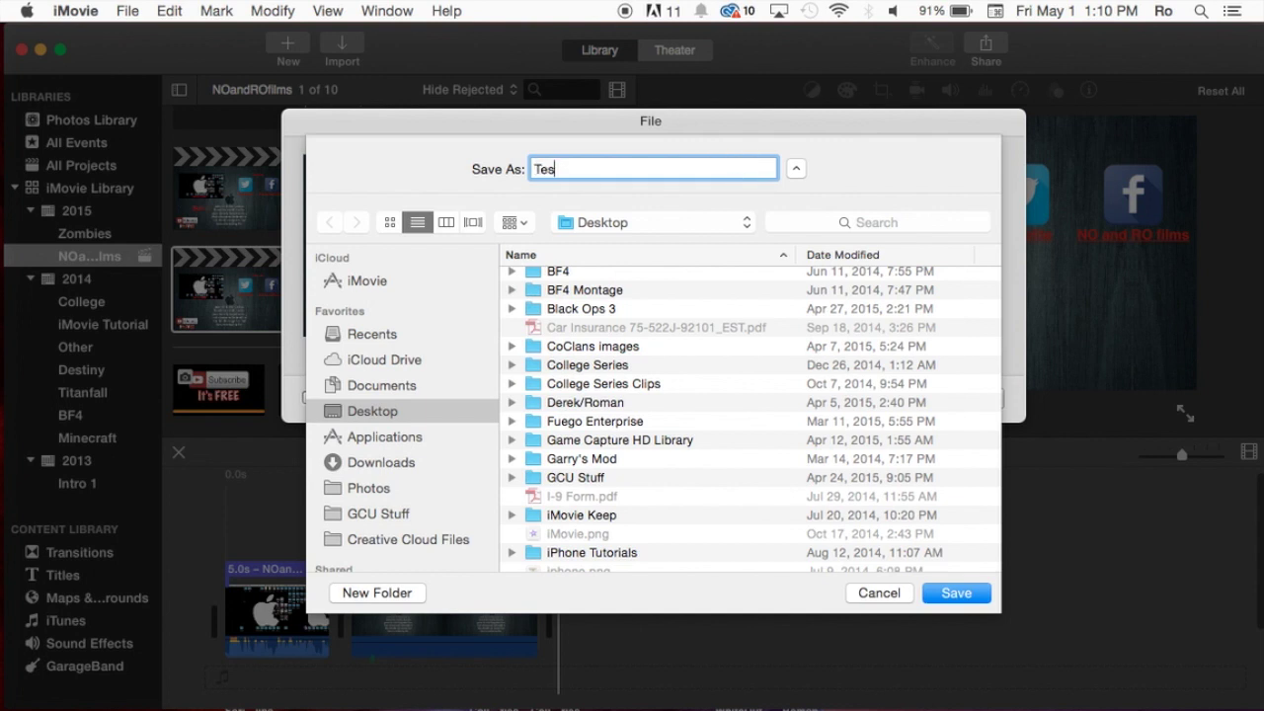
text(t Export)
click(974, 593)
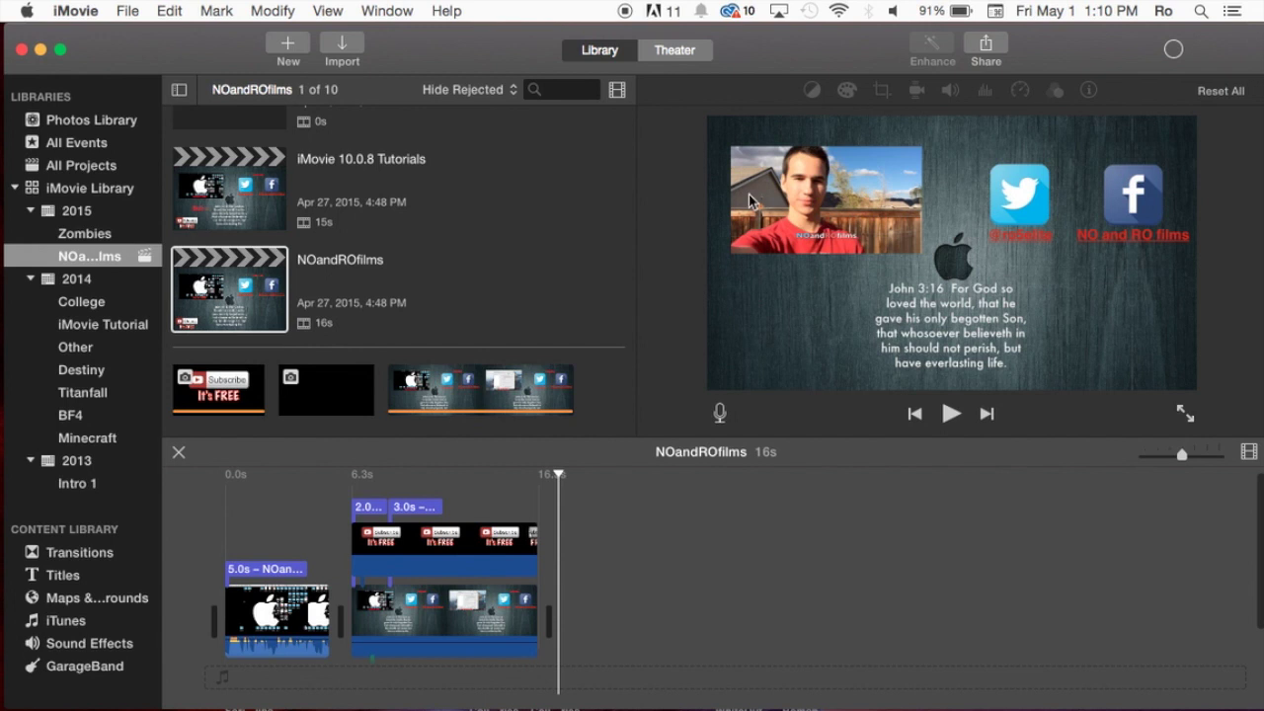
click(1174, 50)
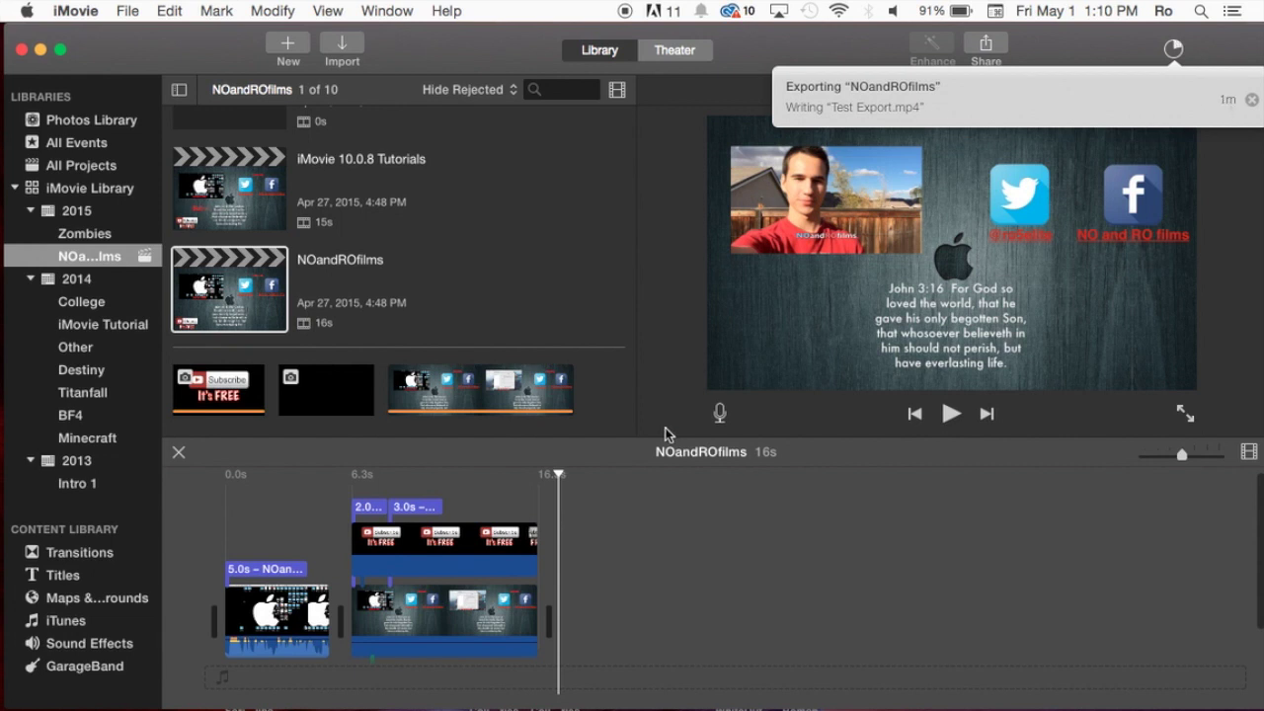
click(1081, 58)
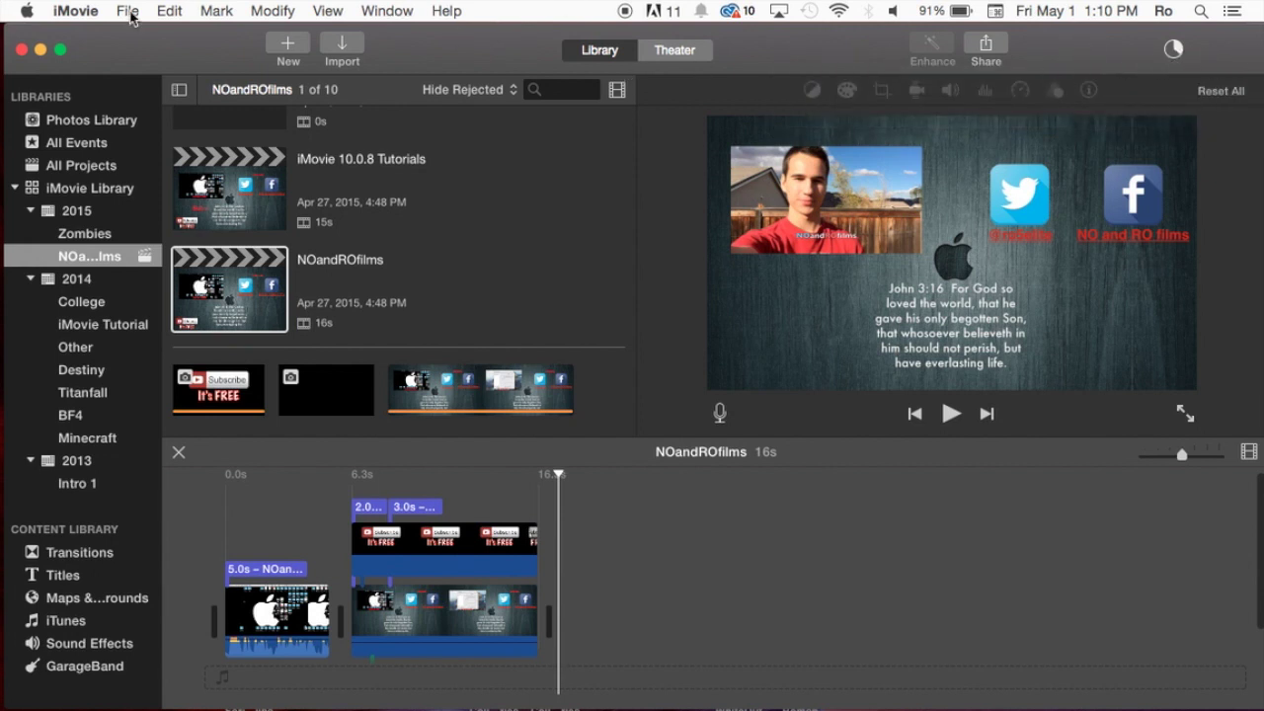
click(41, 50)
Select the two Test Export files on the desktop, then deselect them.
click(1186, 549)
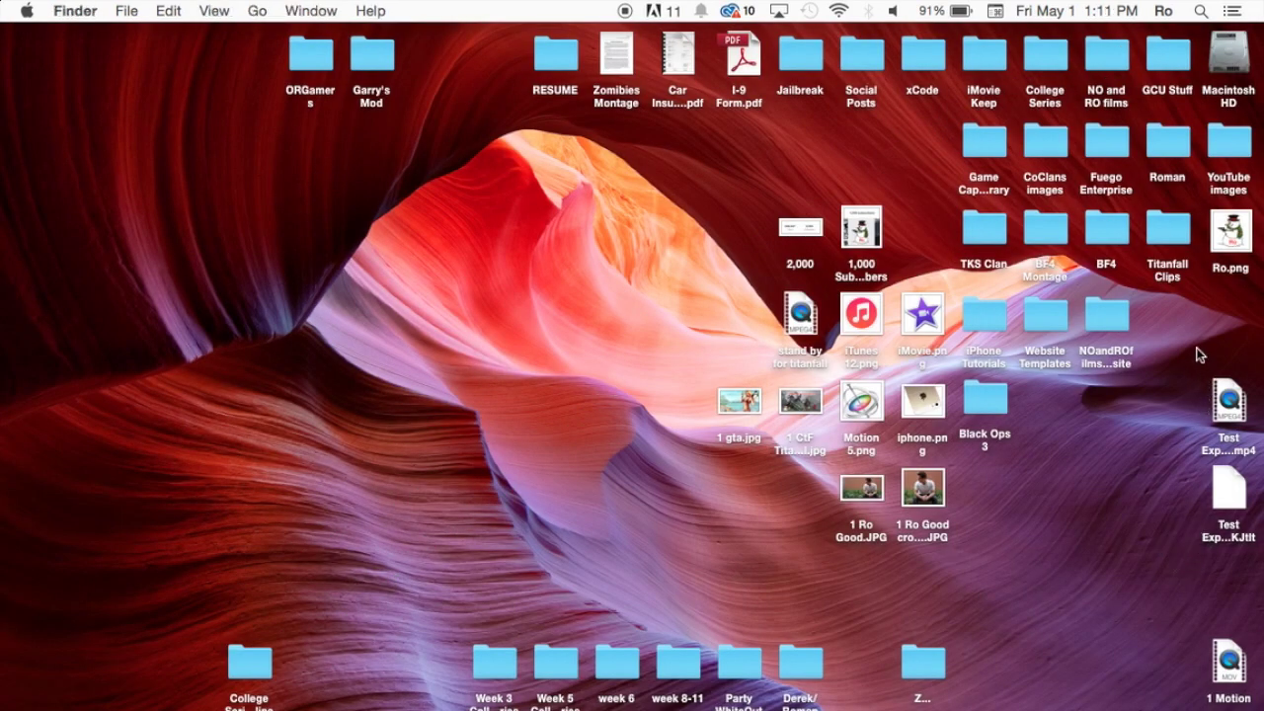
drag(1198, 348, 1246, 561)
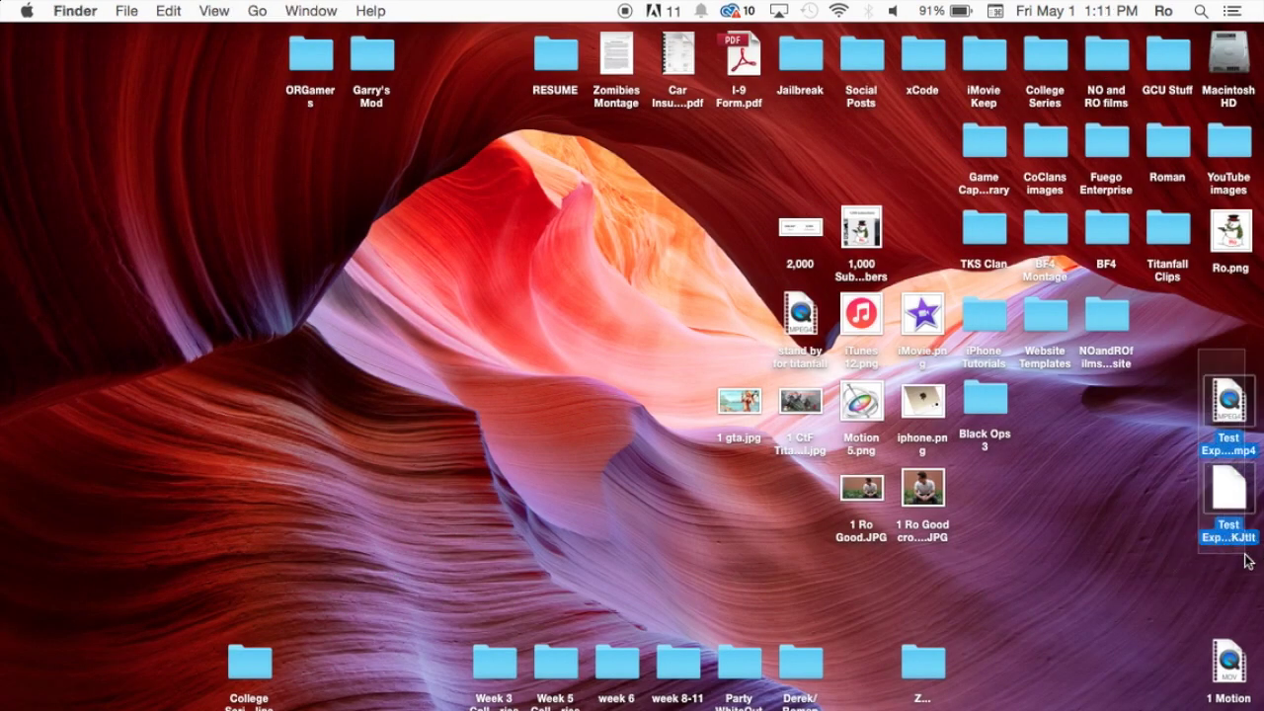
click(1145, 462)
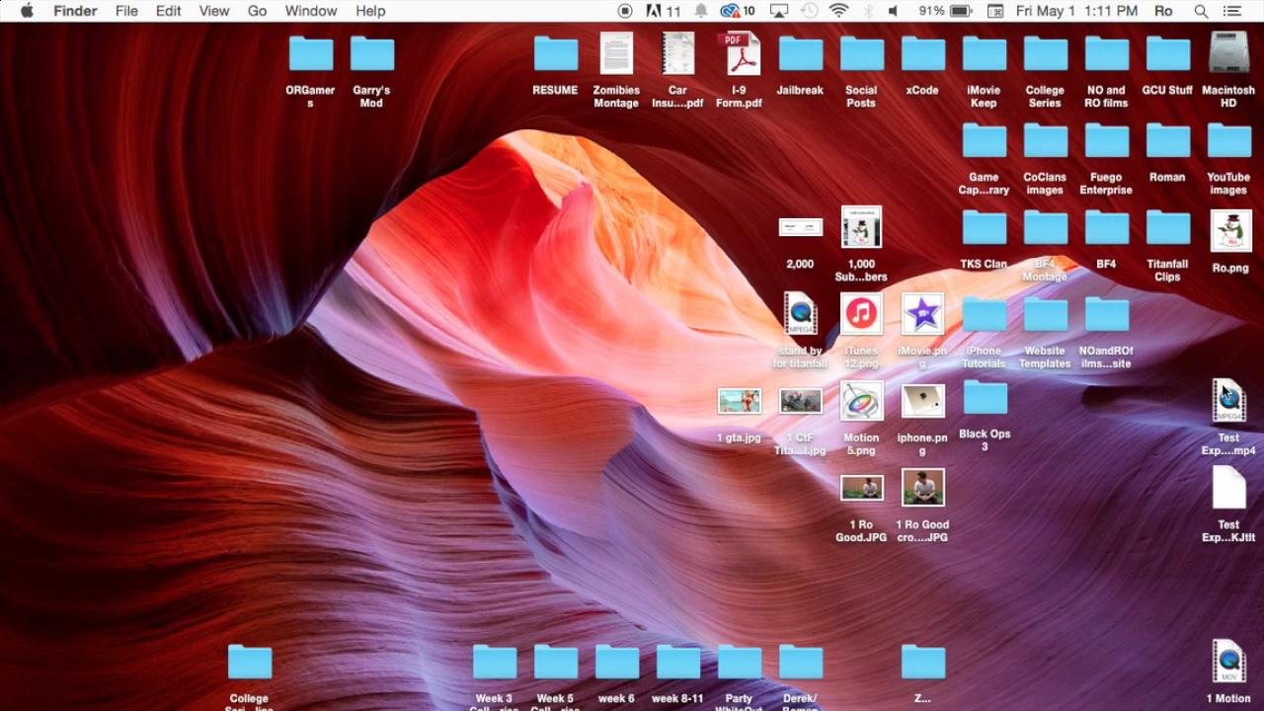
Return to iMovie until the export succeeds, then minimize it and dismiss the success notice.
mouse_move(3, 183)
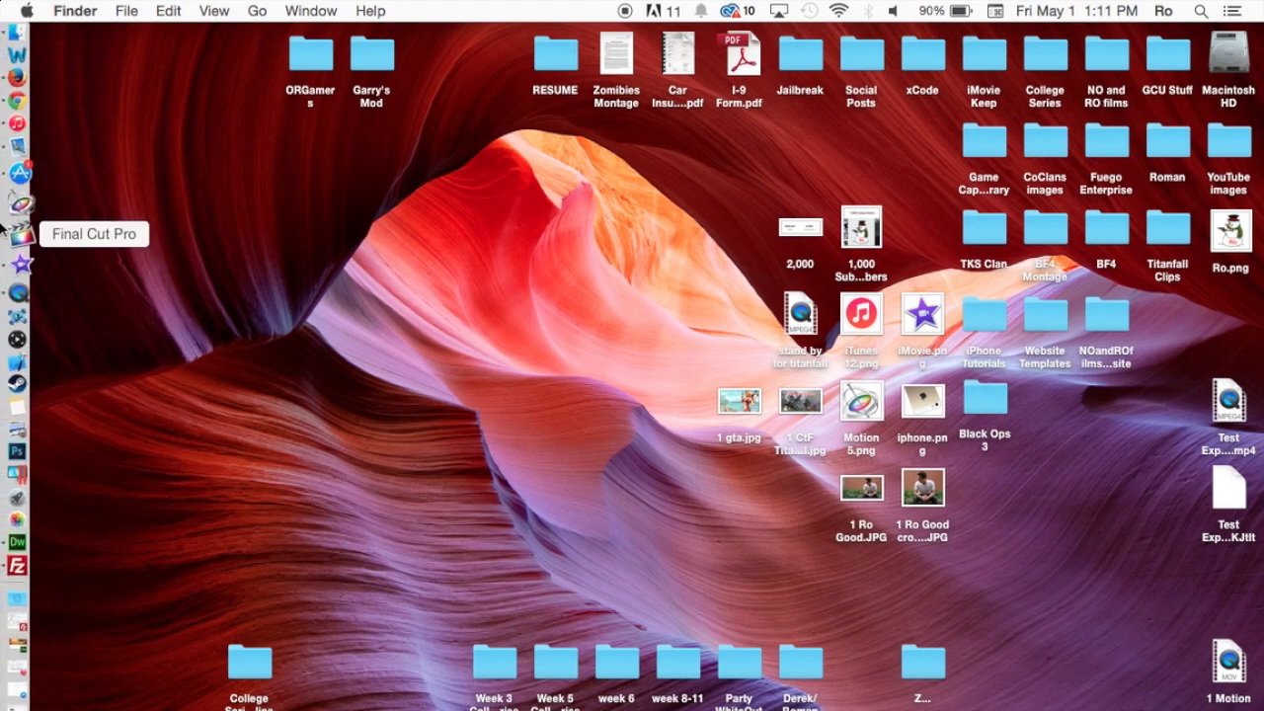
click(12, 262)
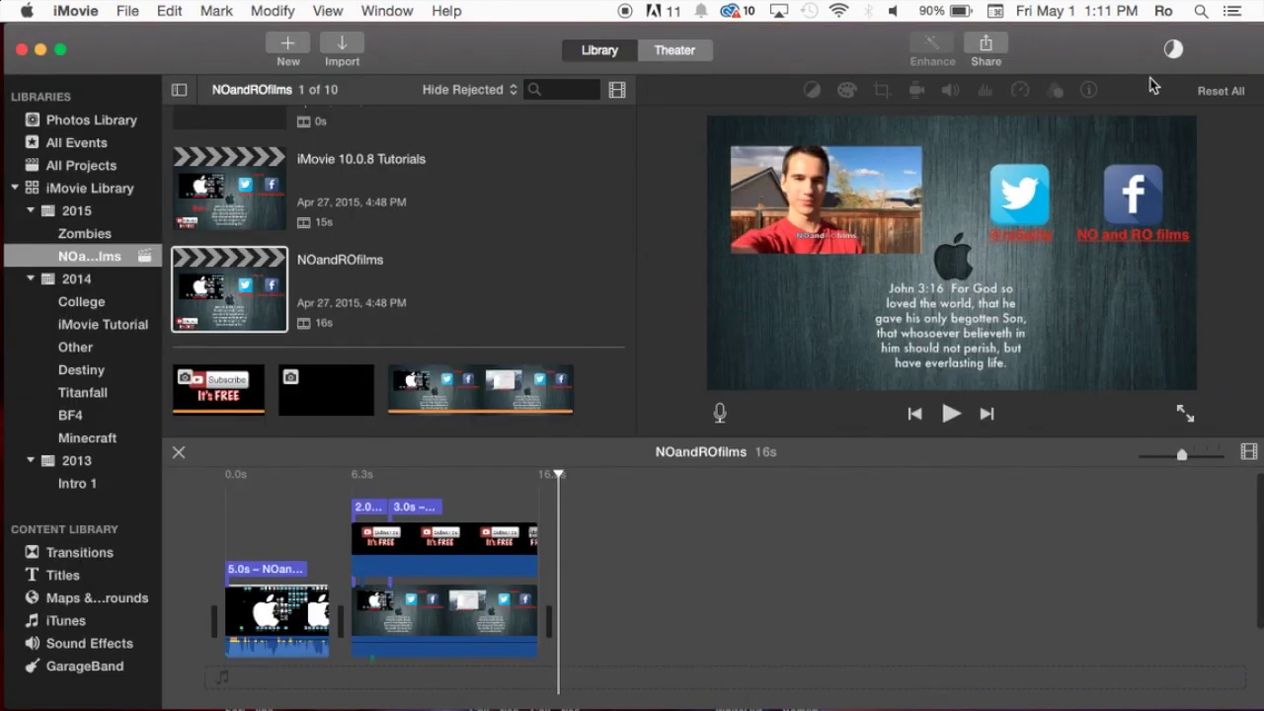
click(1174, 52)
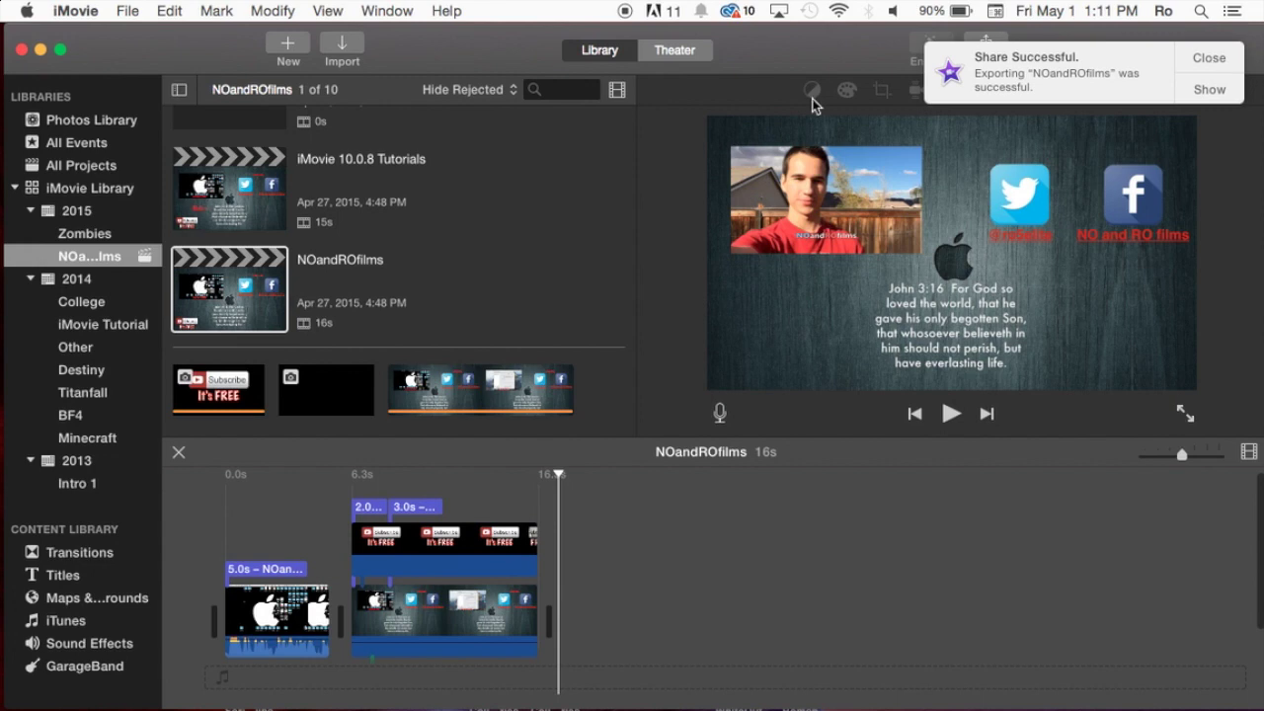
click(41, 49)
click(1213, 59)
mouse_move(1225, 402)
mouse_down()
mouse_move(1214, 307)
mouse_move(1240, 388)
mouse_up()
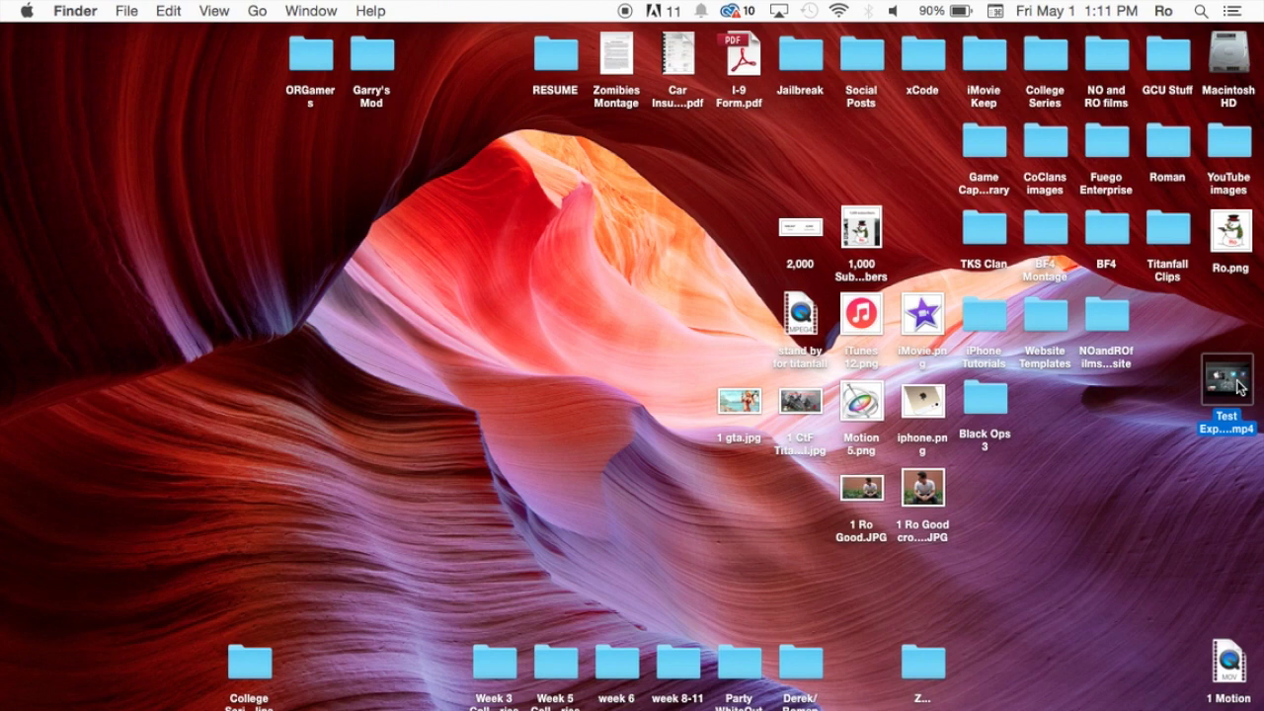
Play Test Export.mp4 in QuickTime Player, skip to 10 seconds, then close it.
double_click(1240, 388)
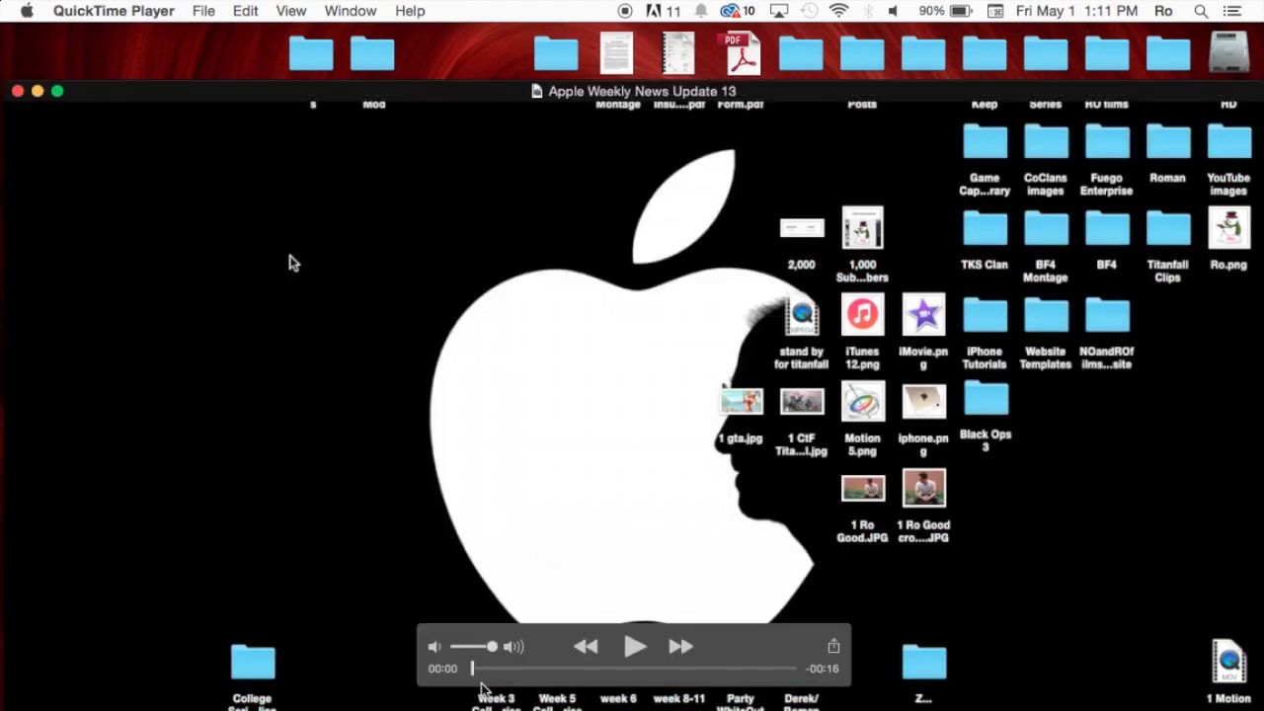
drag(481, 681, 102, 141)
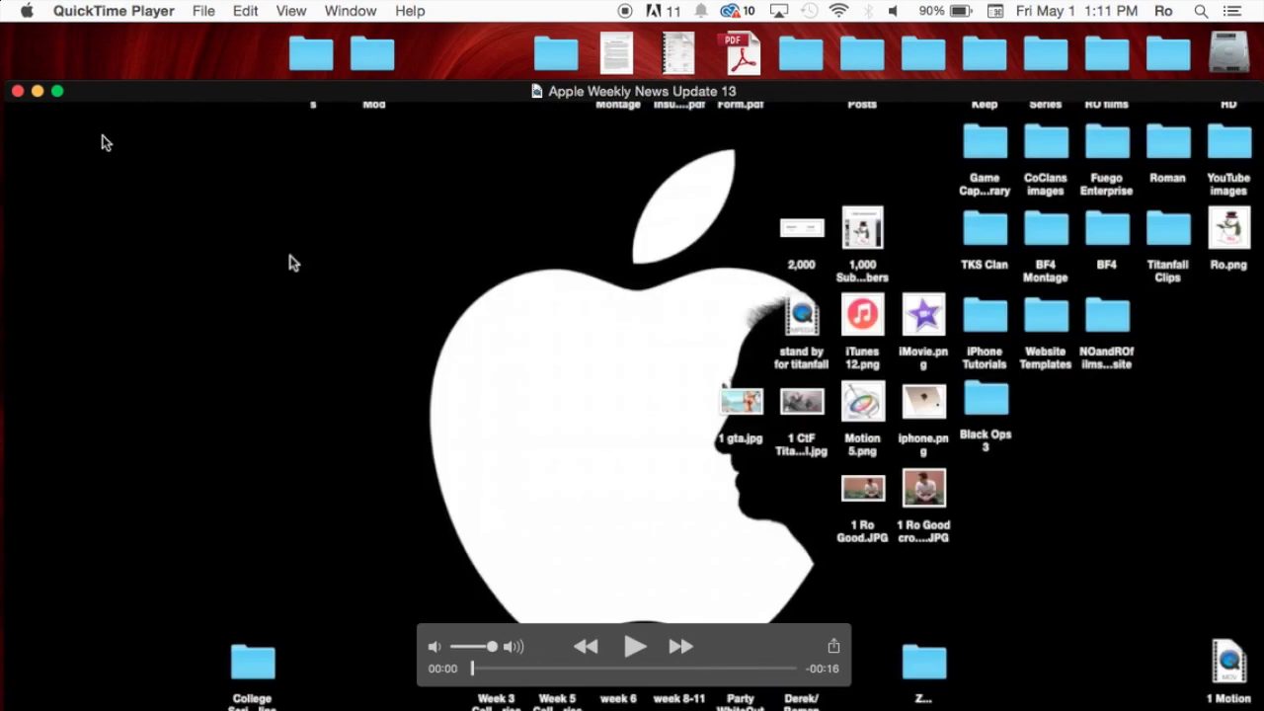
click(18, 91)
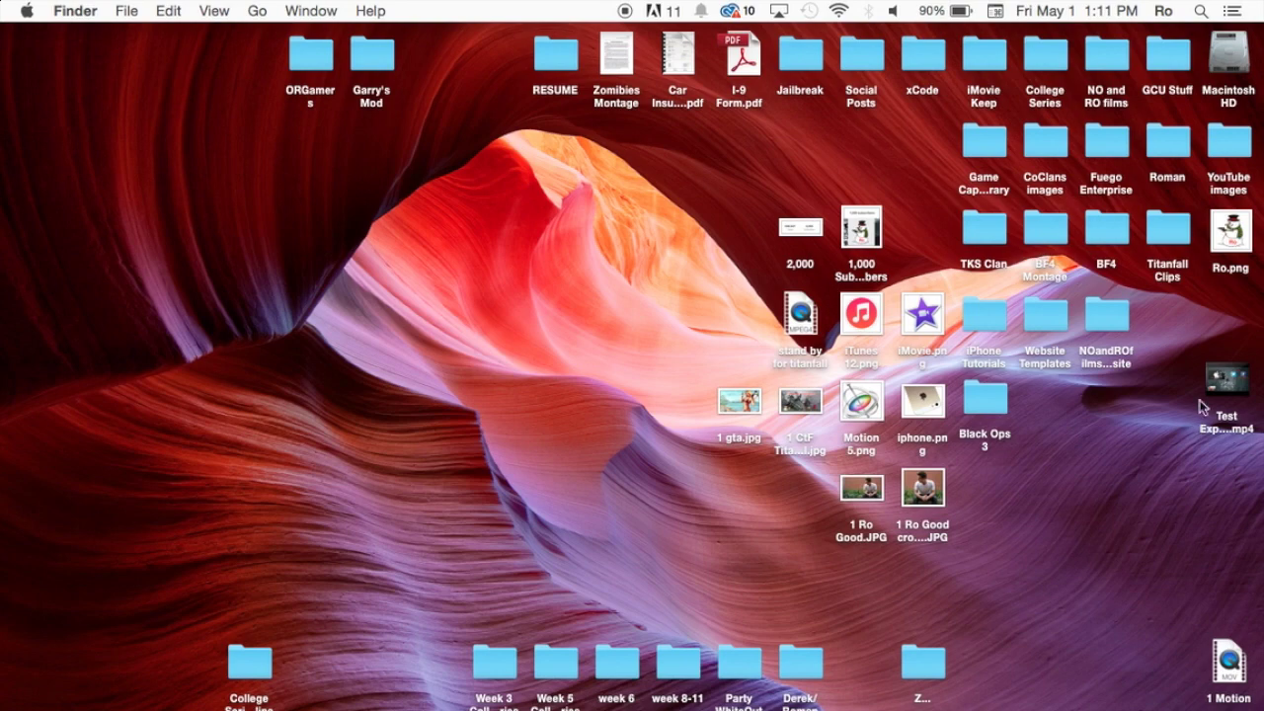
Drag Test Export.mp4 from the desktop onto the YouTube upload page to start uploading.
click(1235, 386)
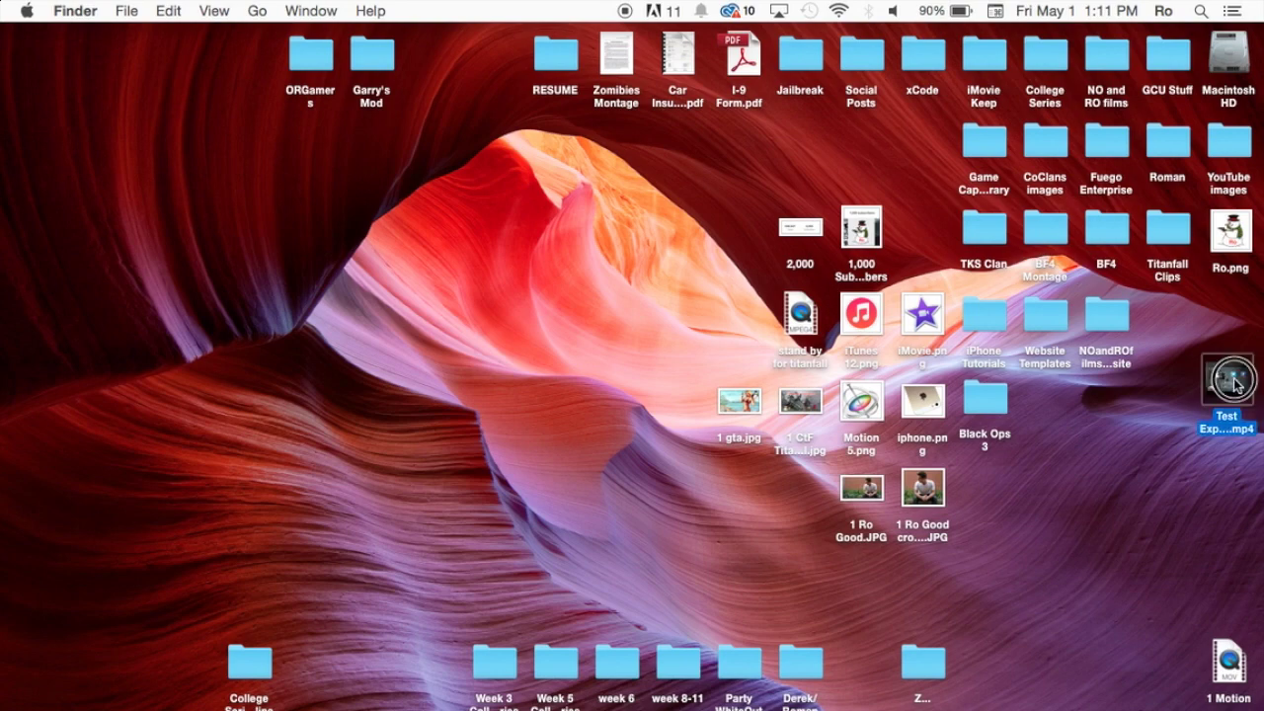
drag(1235, 385, 532, 271)
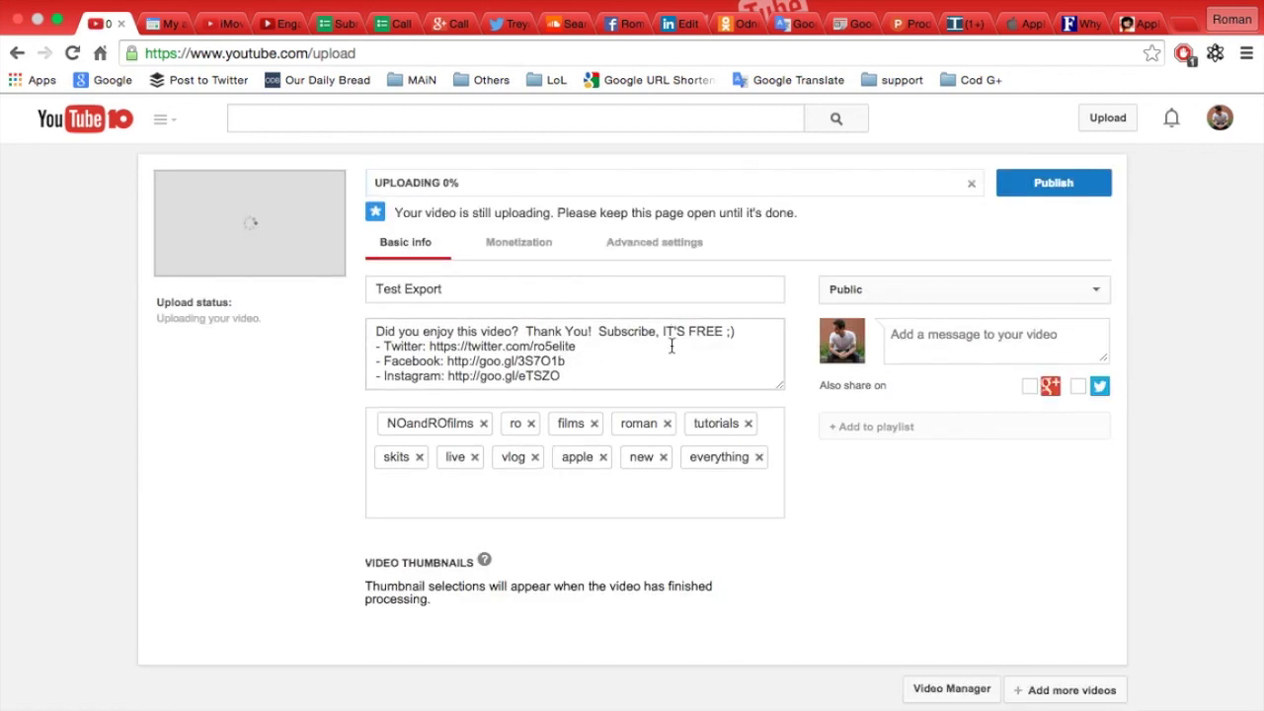
scroll(808, 364, down, 3)
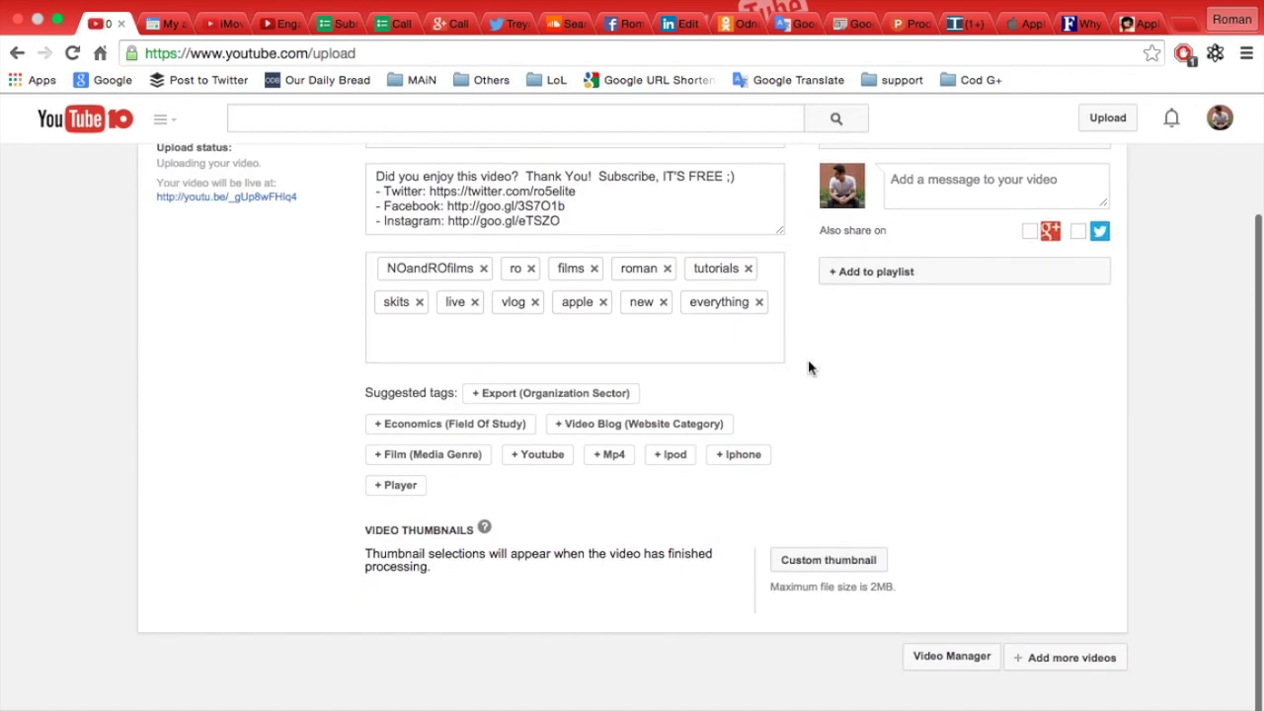
scroll(807, 367, up, 3)
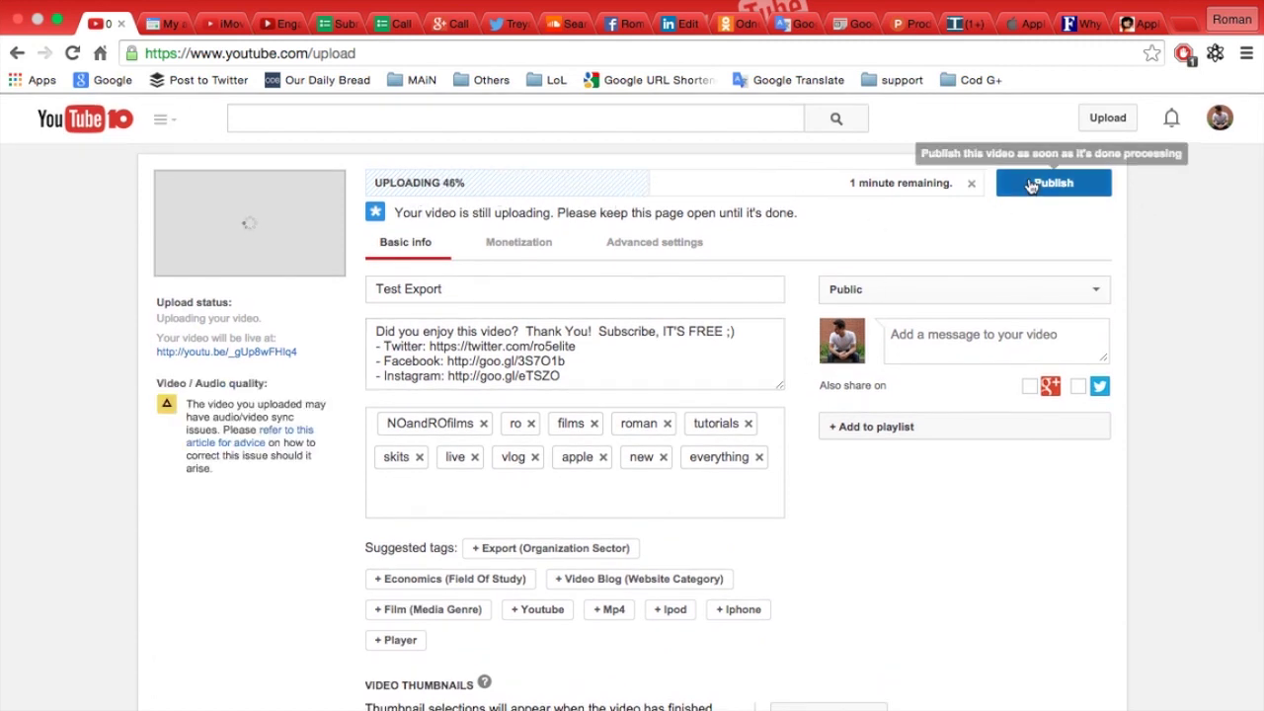
Cancel the running Test Export upload, dismiss the canceled notice, and deselect the file.
click(971, 183)
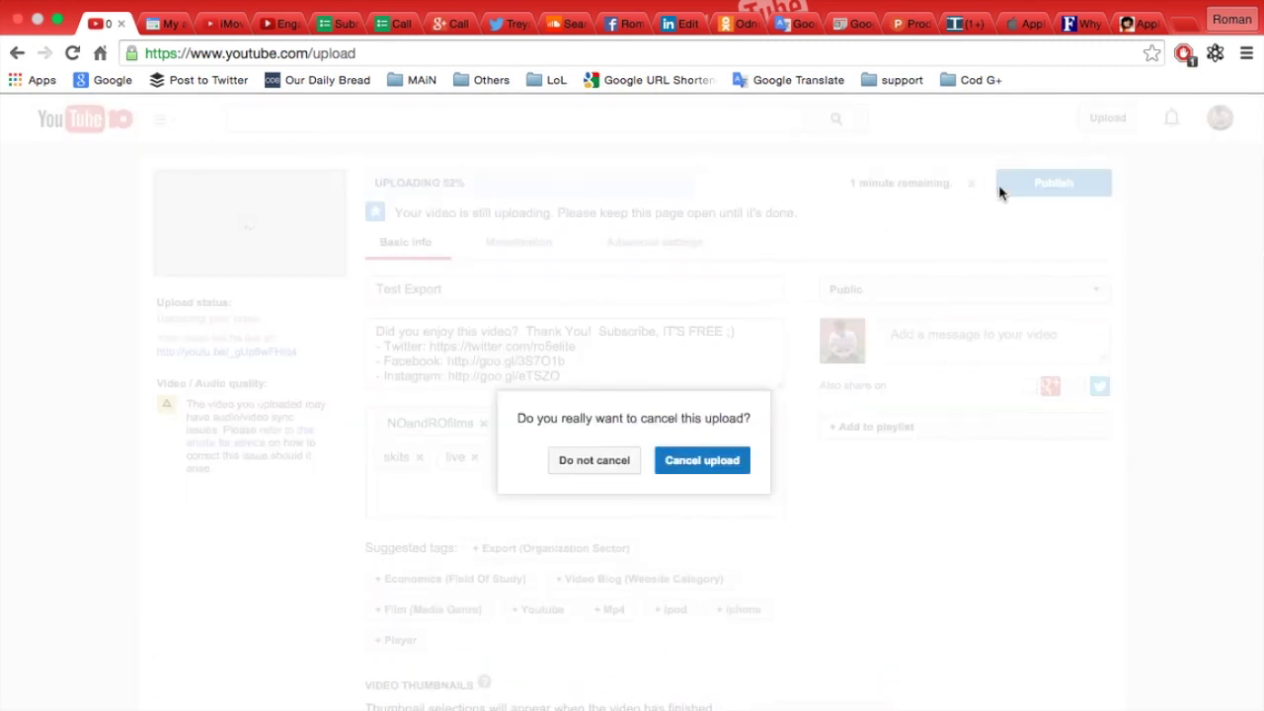
click(722, 464)
click(1099, 188)
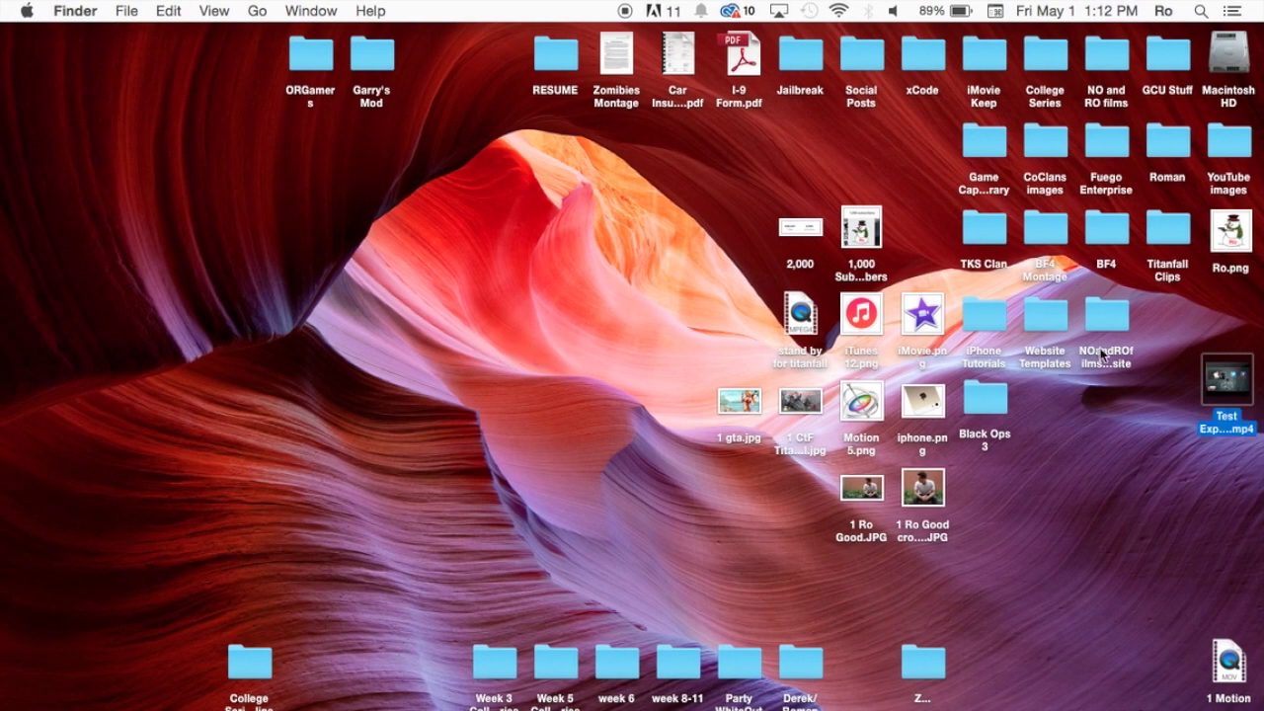
click(1163, 435)
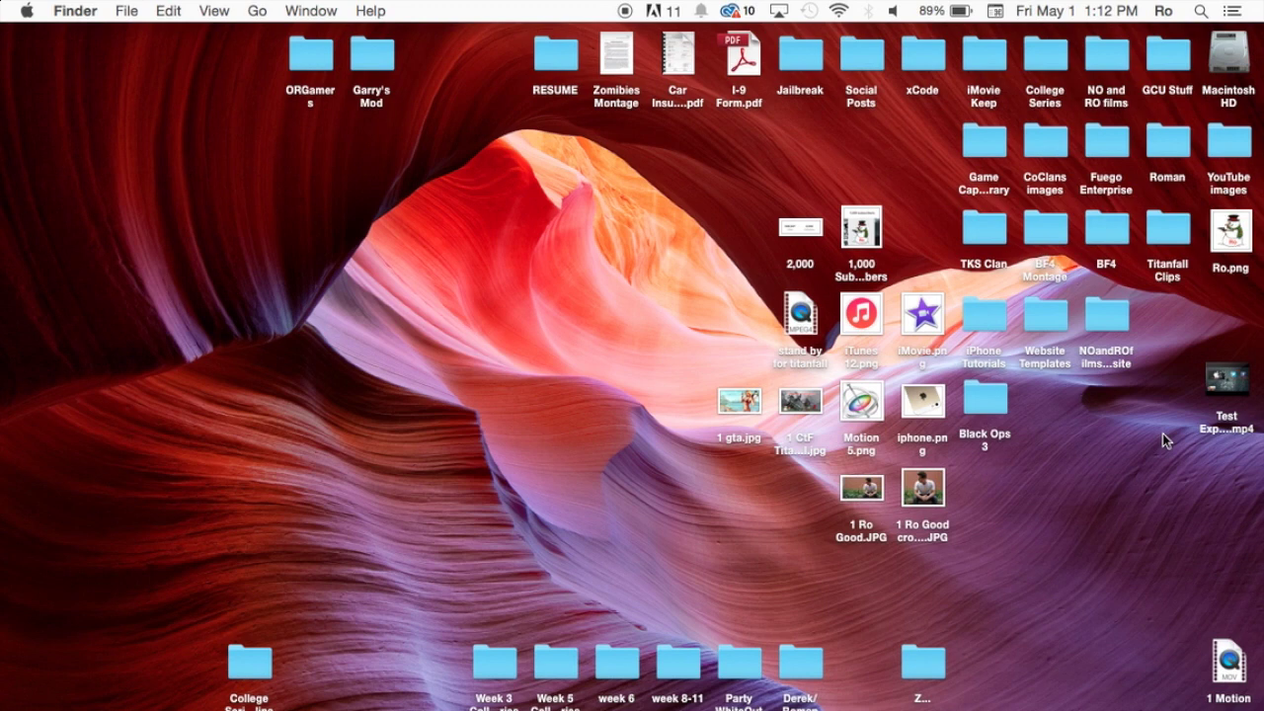